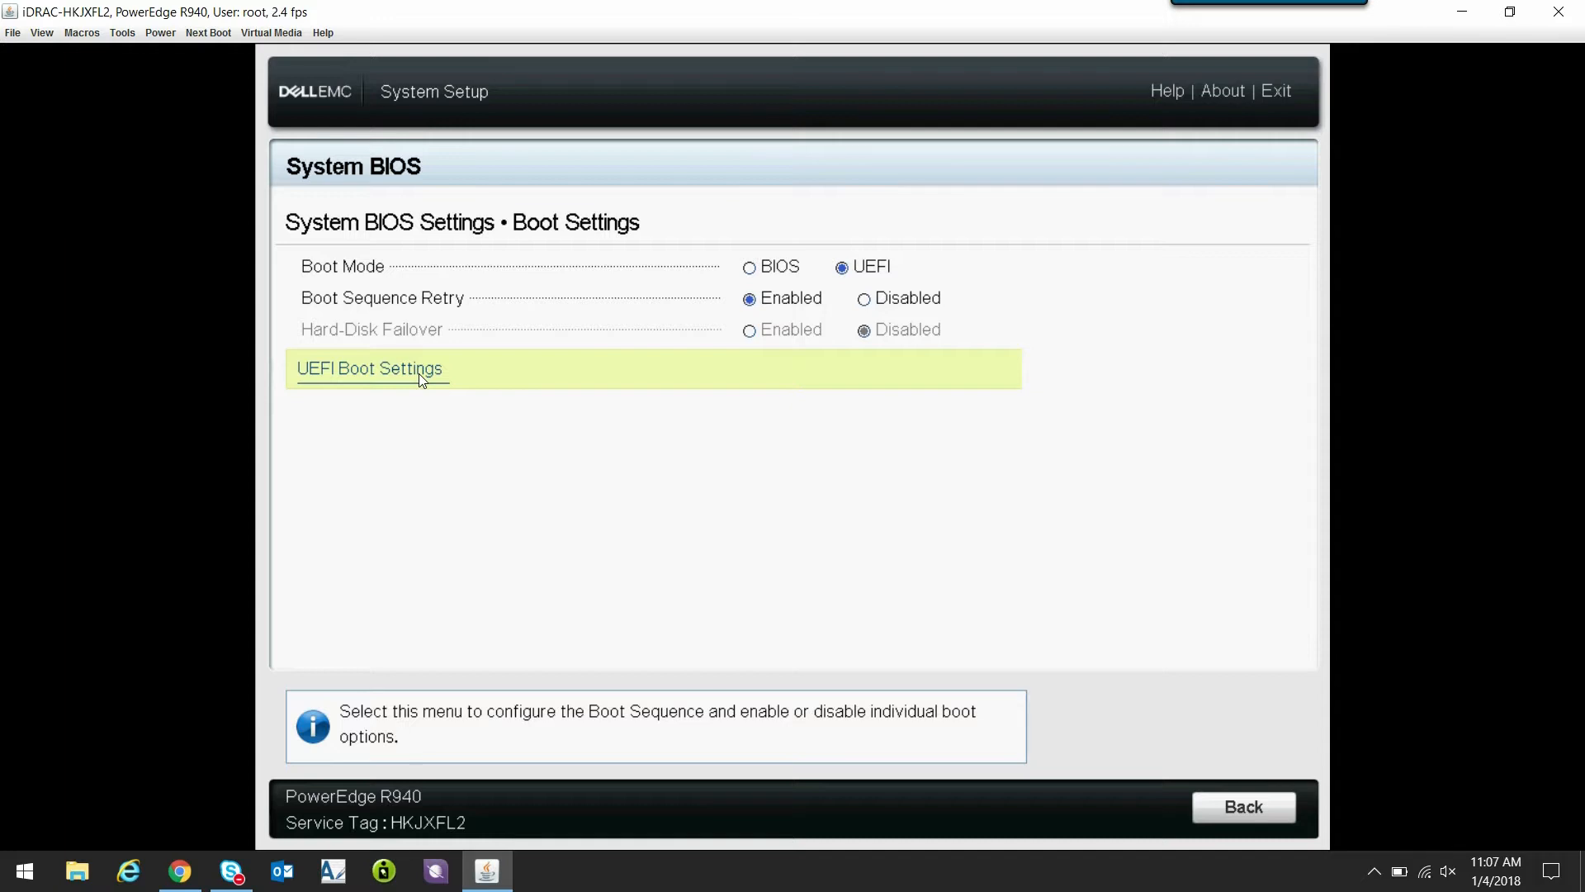
- Move Virtual Optical Drive to the top of the UEFI boot sequence
click(421, 379)
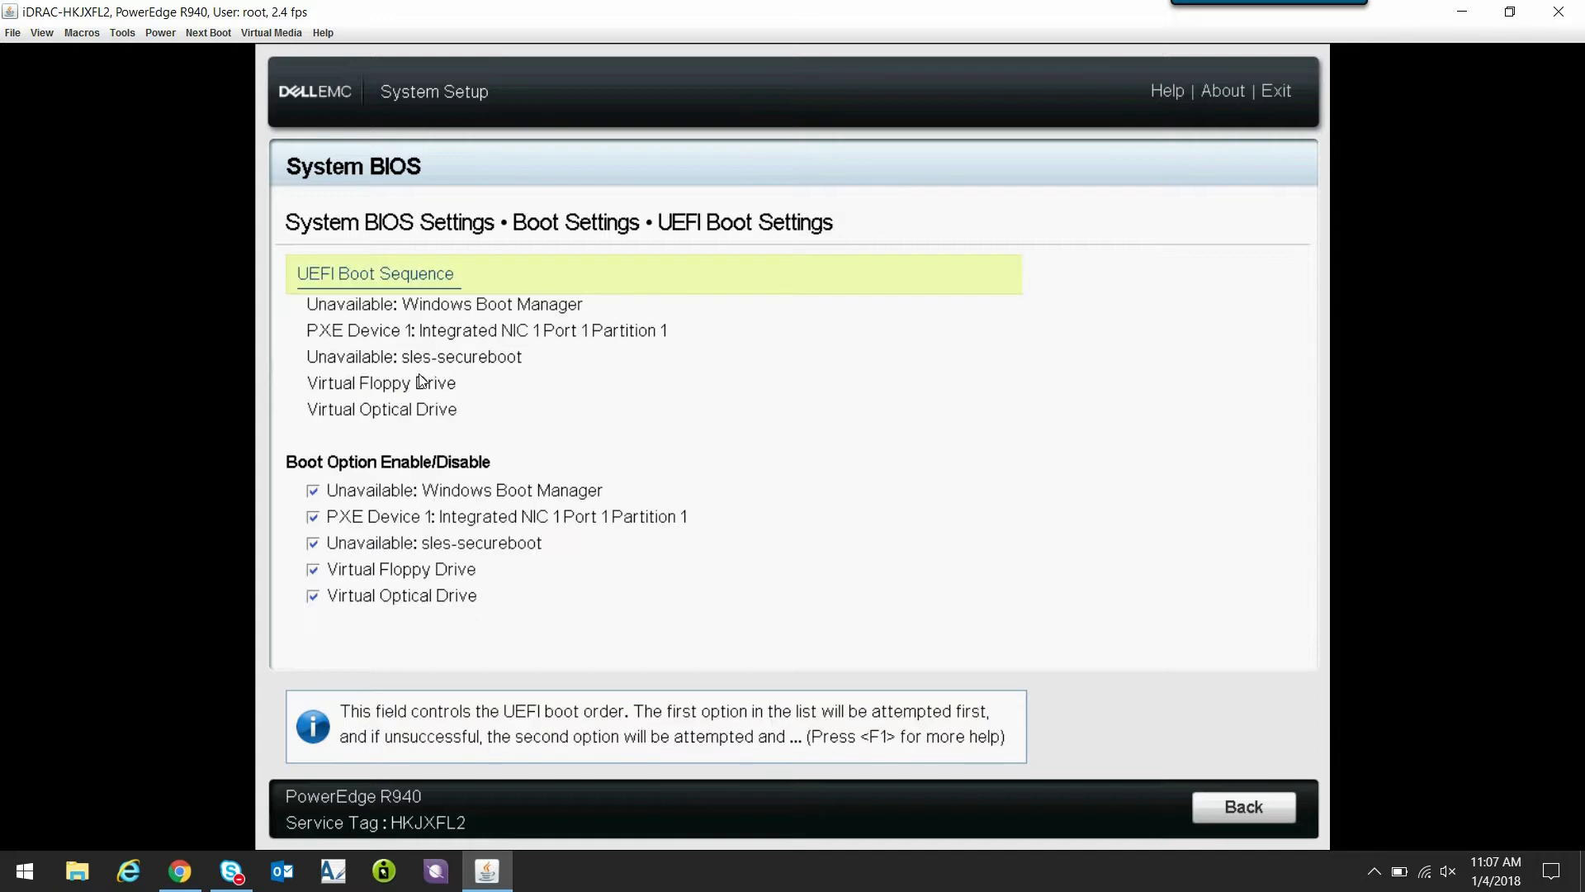
click(407, 275)
click(973, 502)
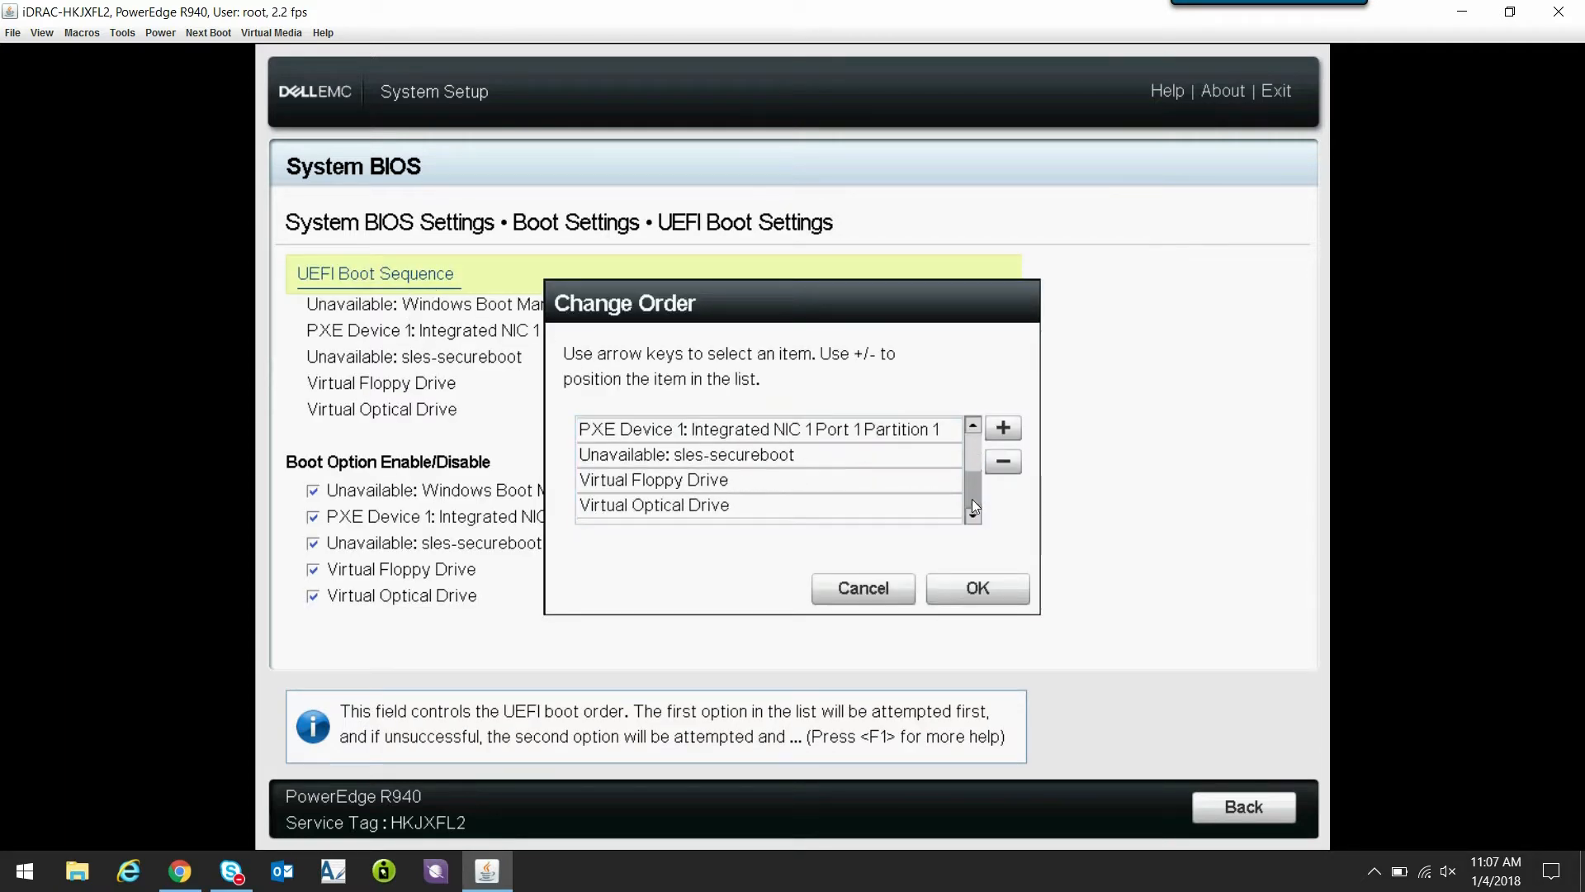
click(764, 507)
click(1002, 428)
click(1001, 427)
click(1001, 427)
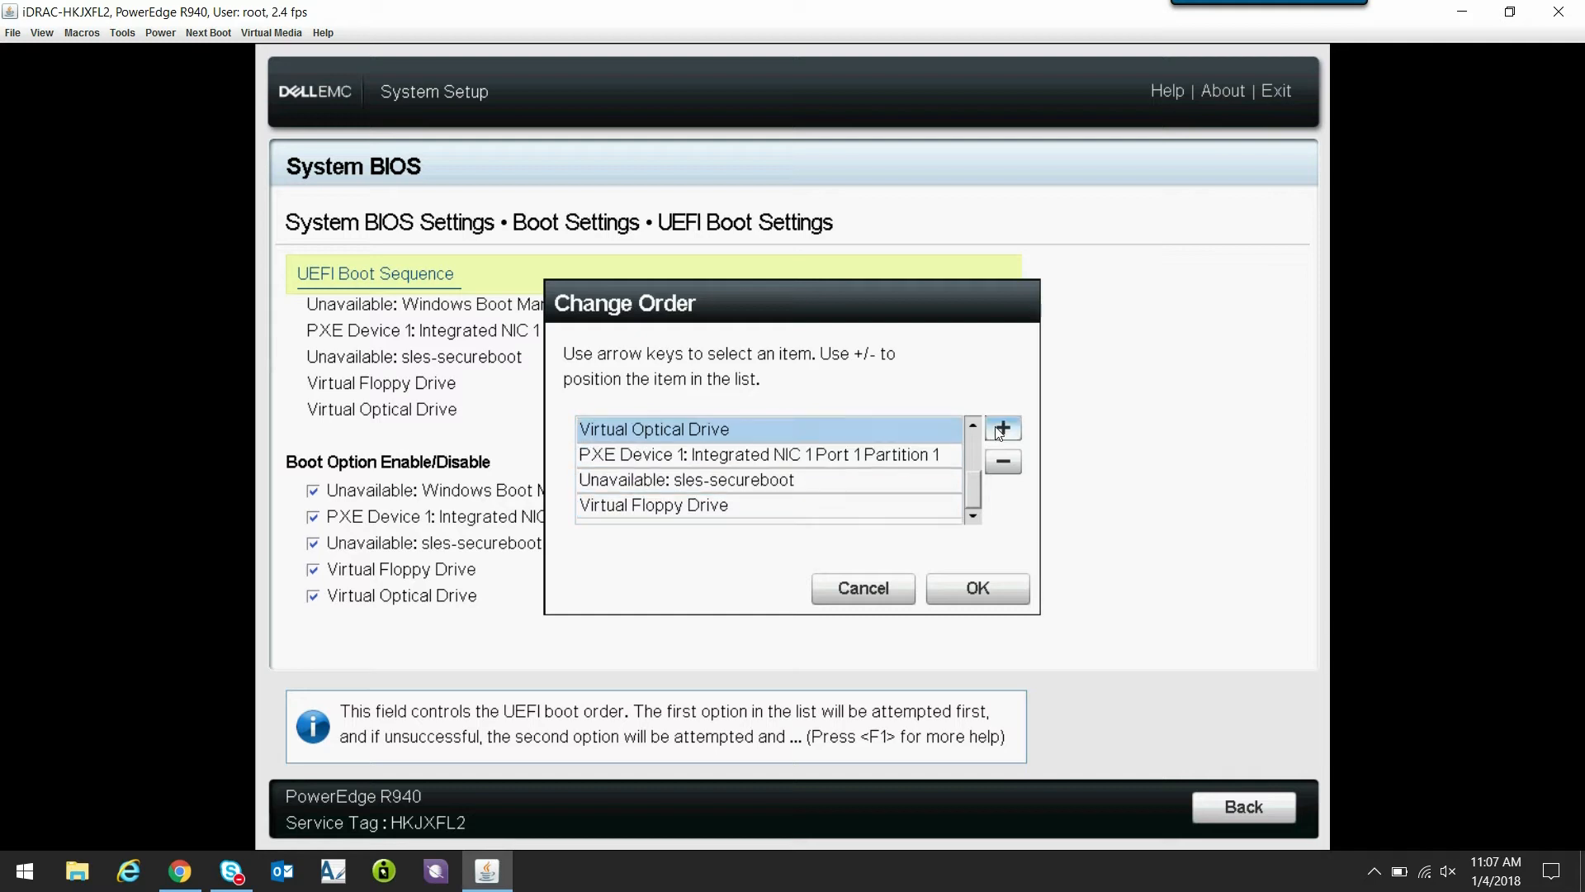
click(1001, 428)
click(972, 595)
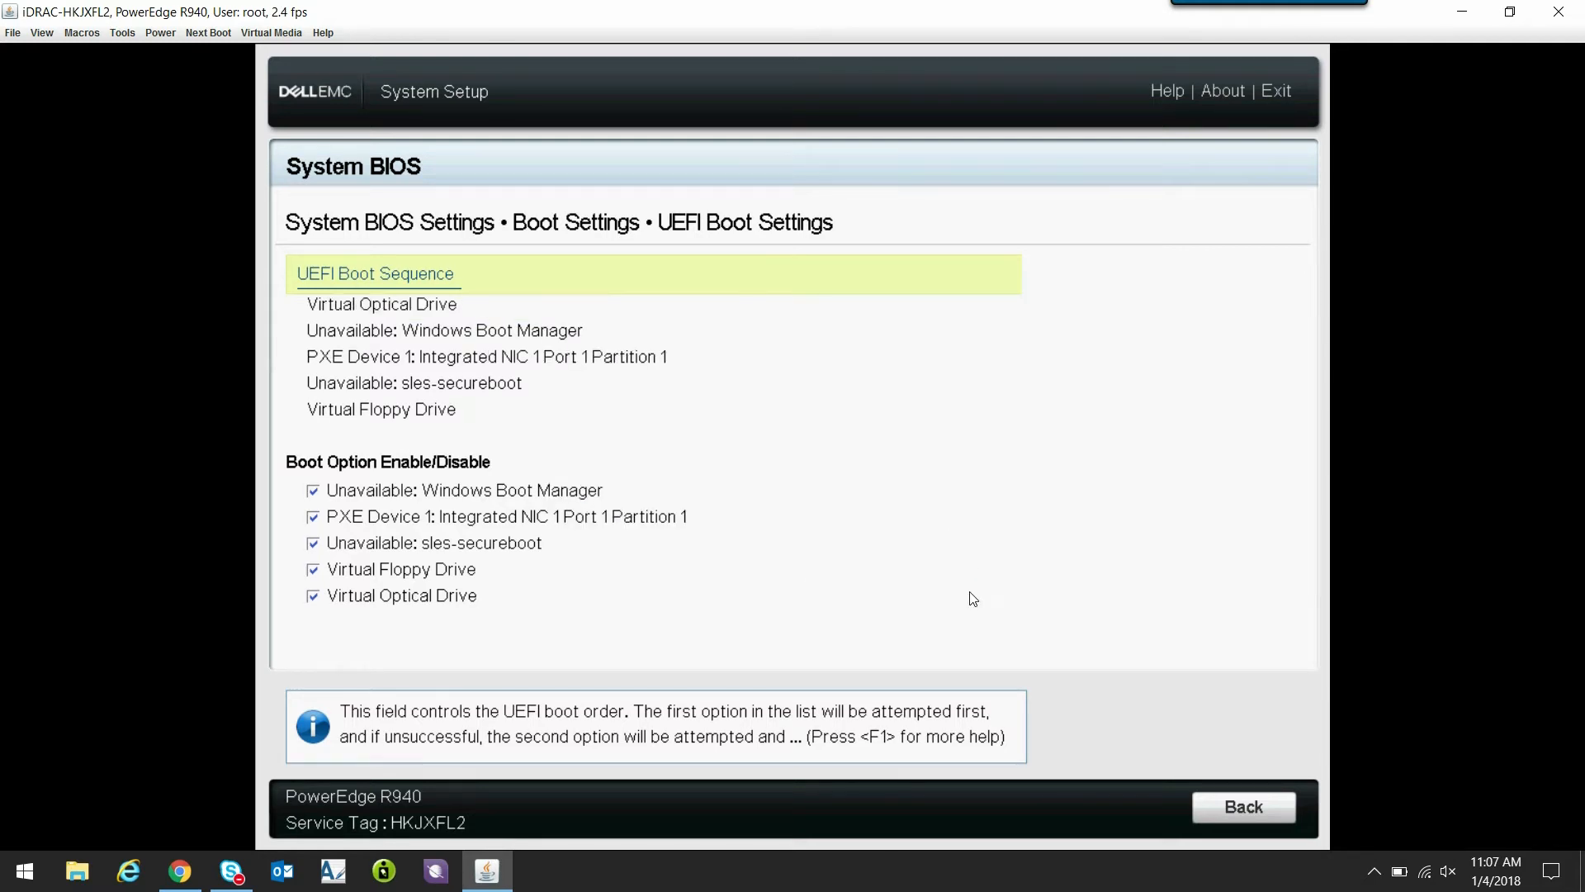
- Go back out of the boot settings and save the changed BIOS settings
click(1238, 806)
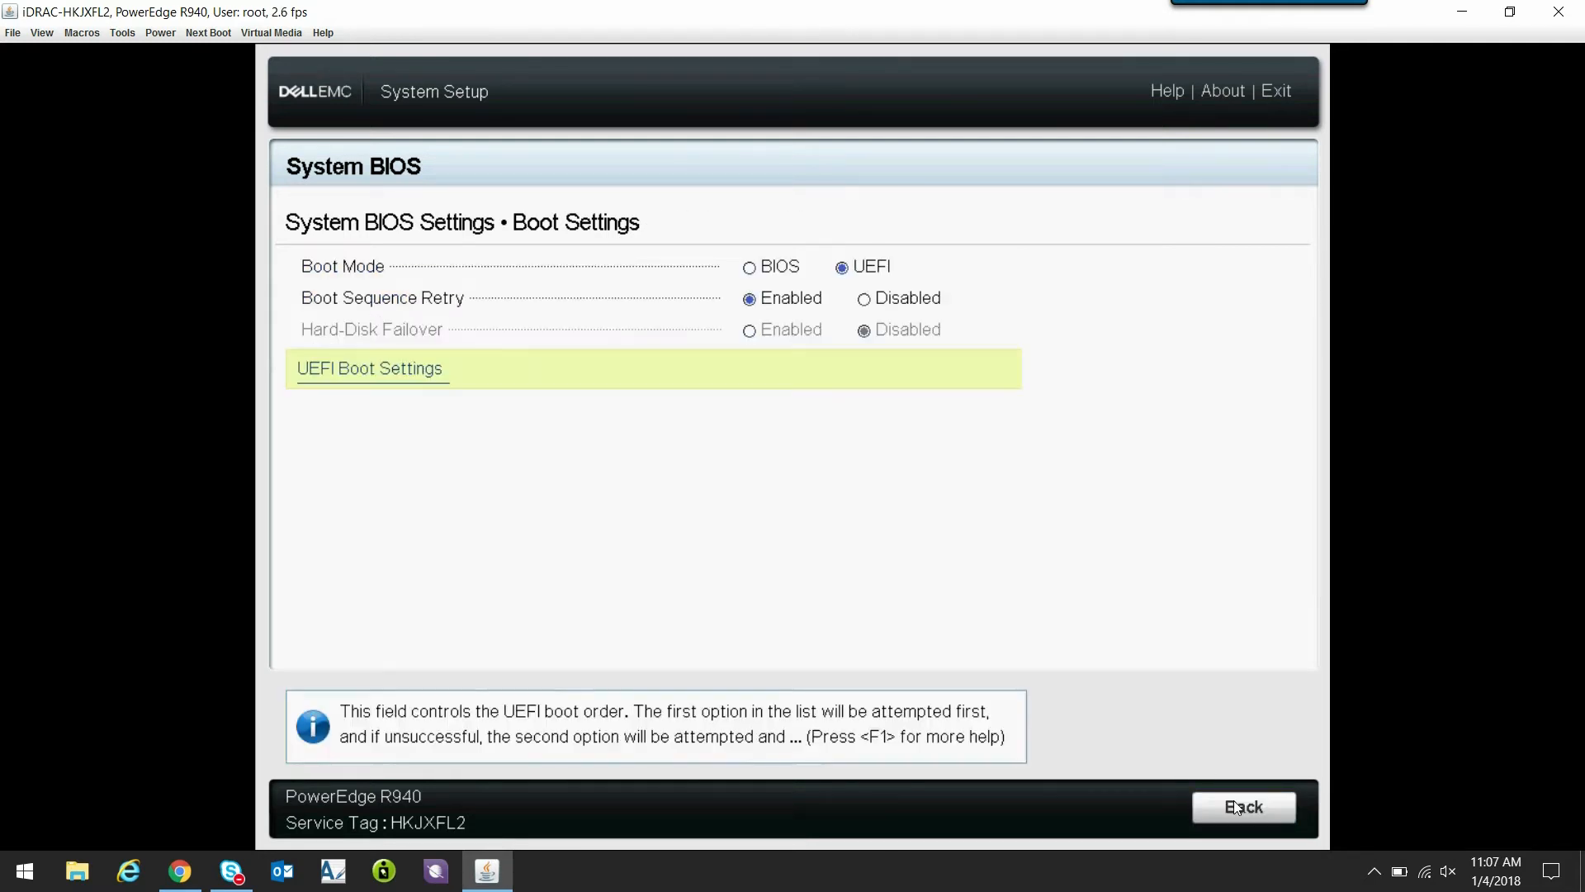
click(1241, 809)
click(1241, 807)
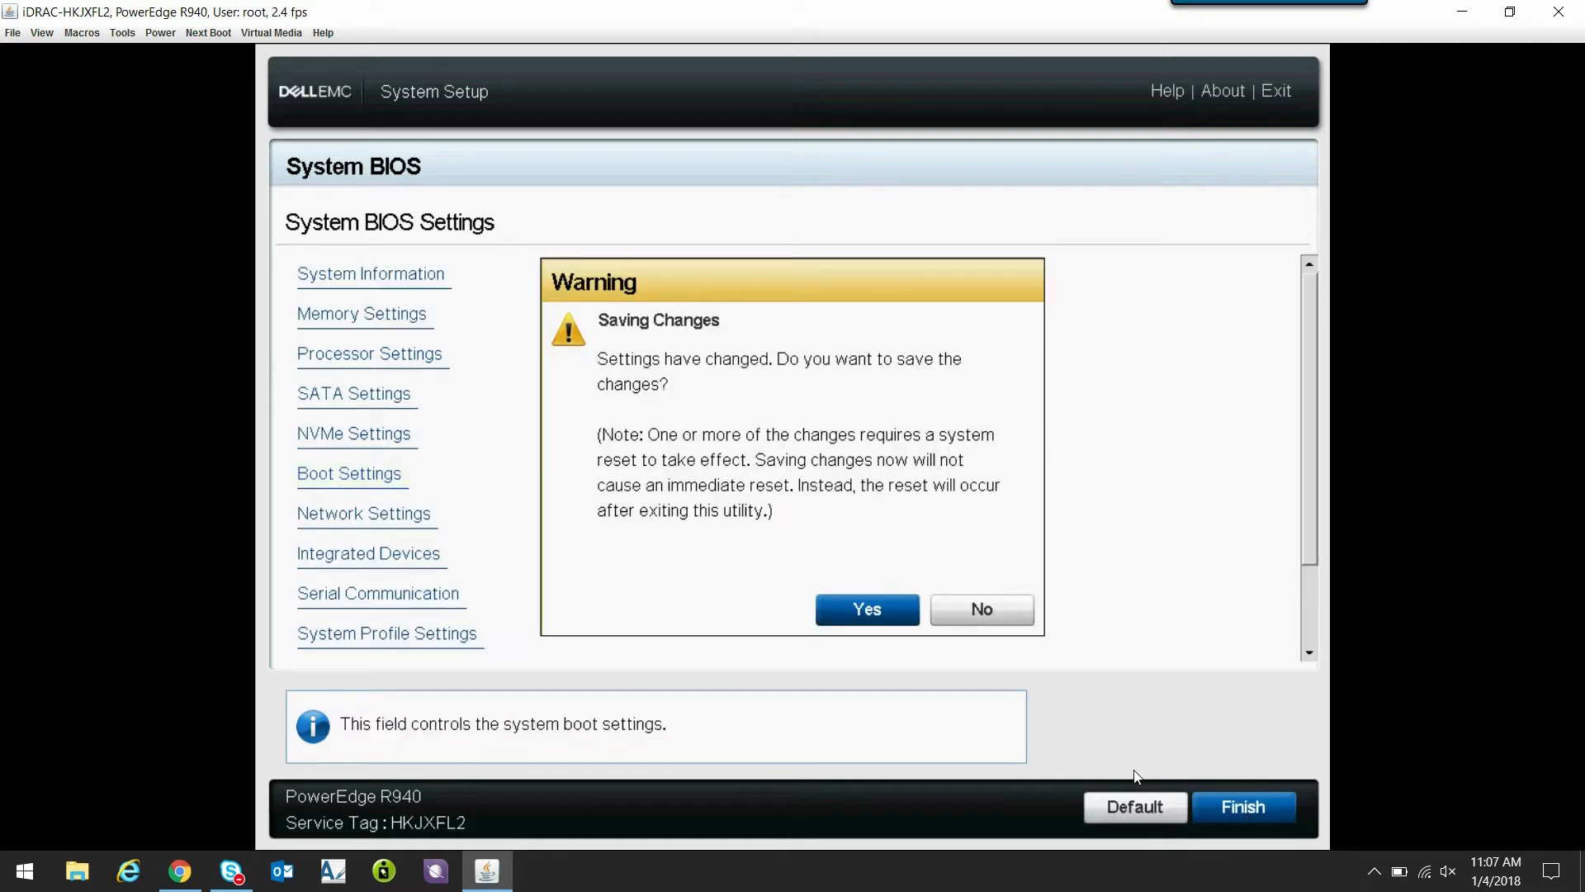
click(869, 614)
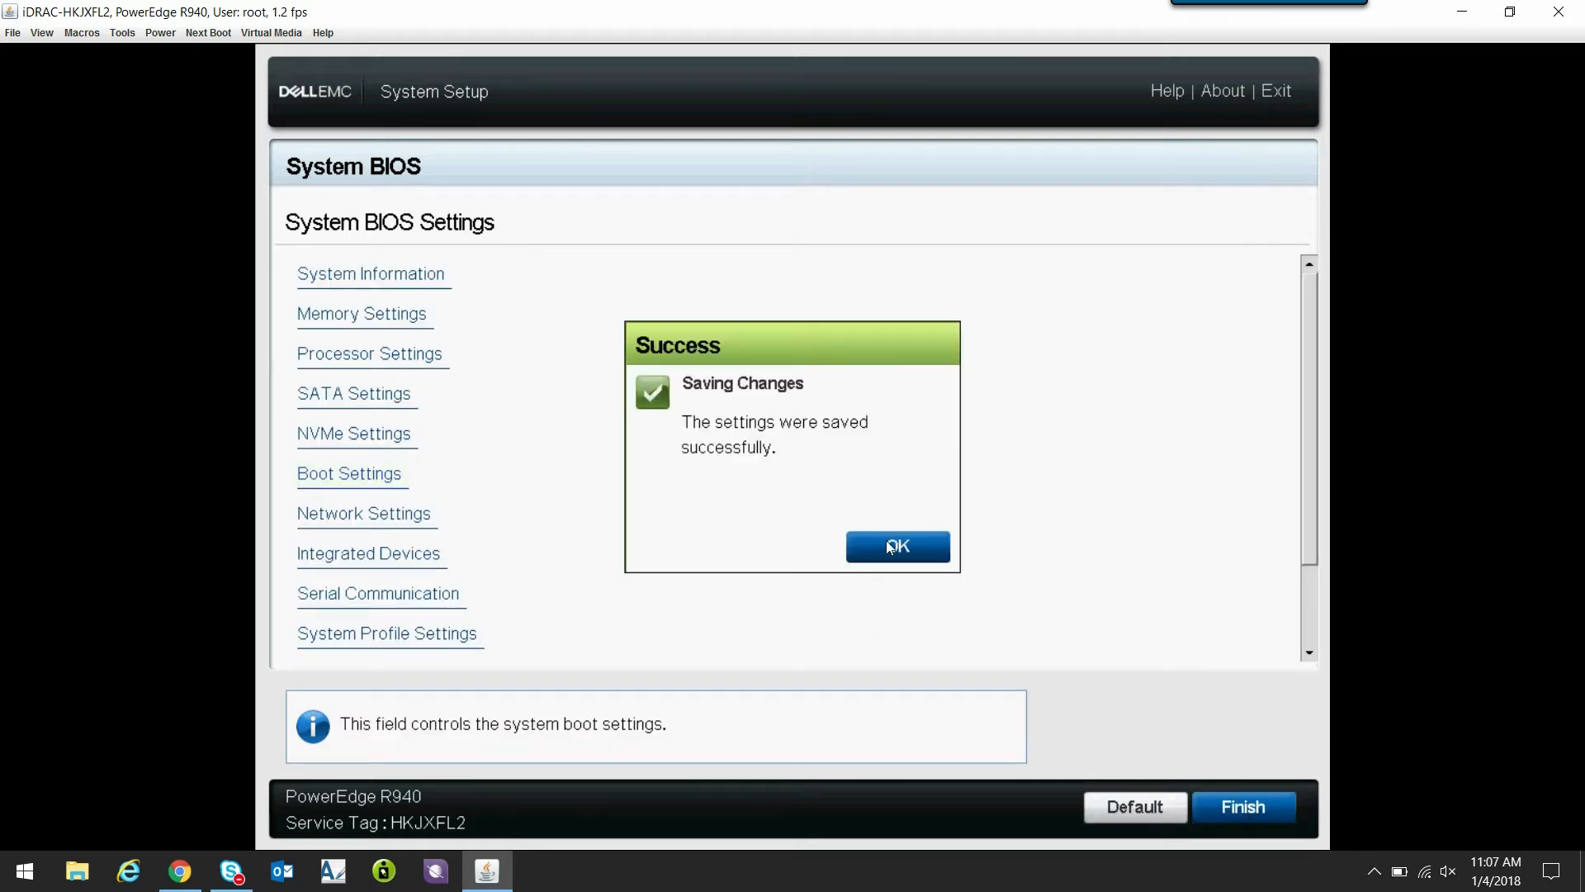
click(896, 547)
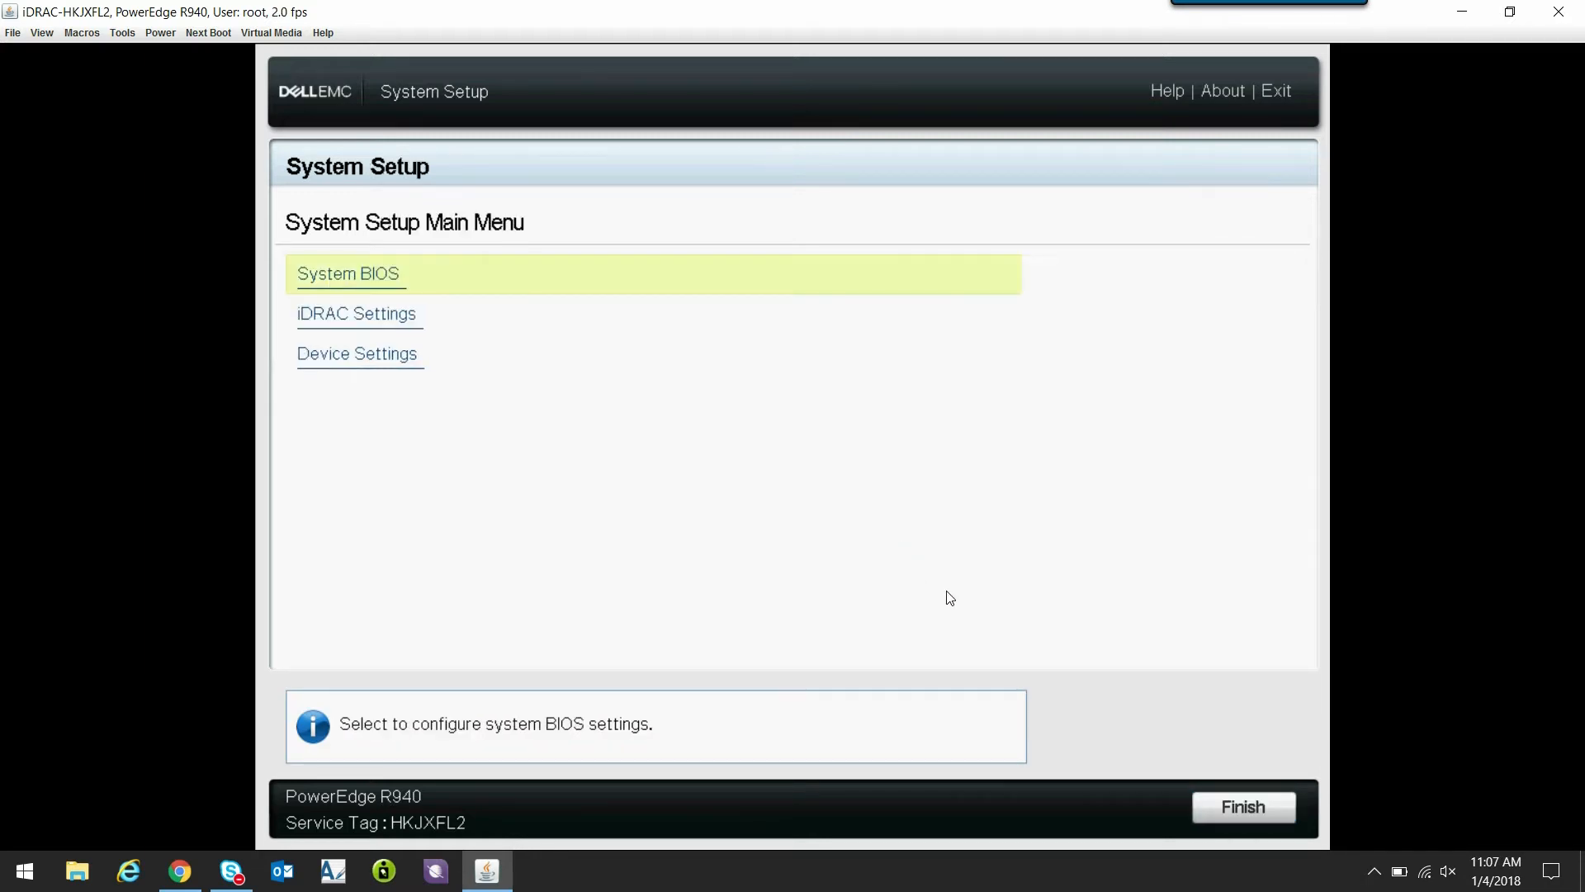
- Exit System Setup, reboot the server, and enter the Lifecycle Controller during startup
click(1231, 813)
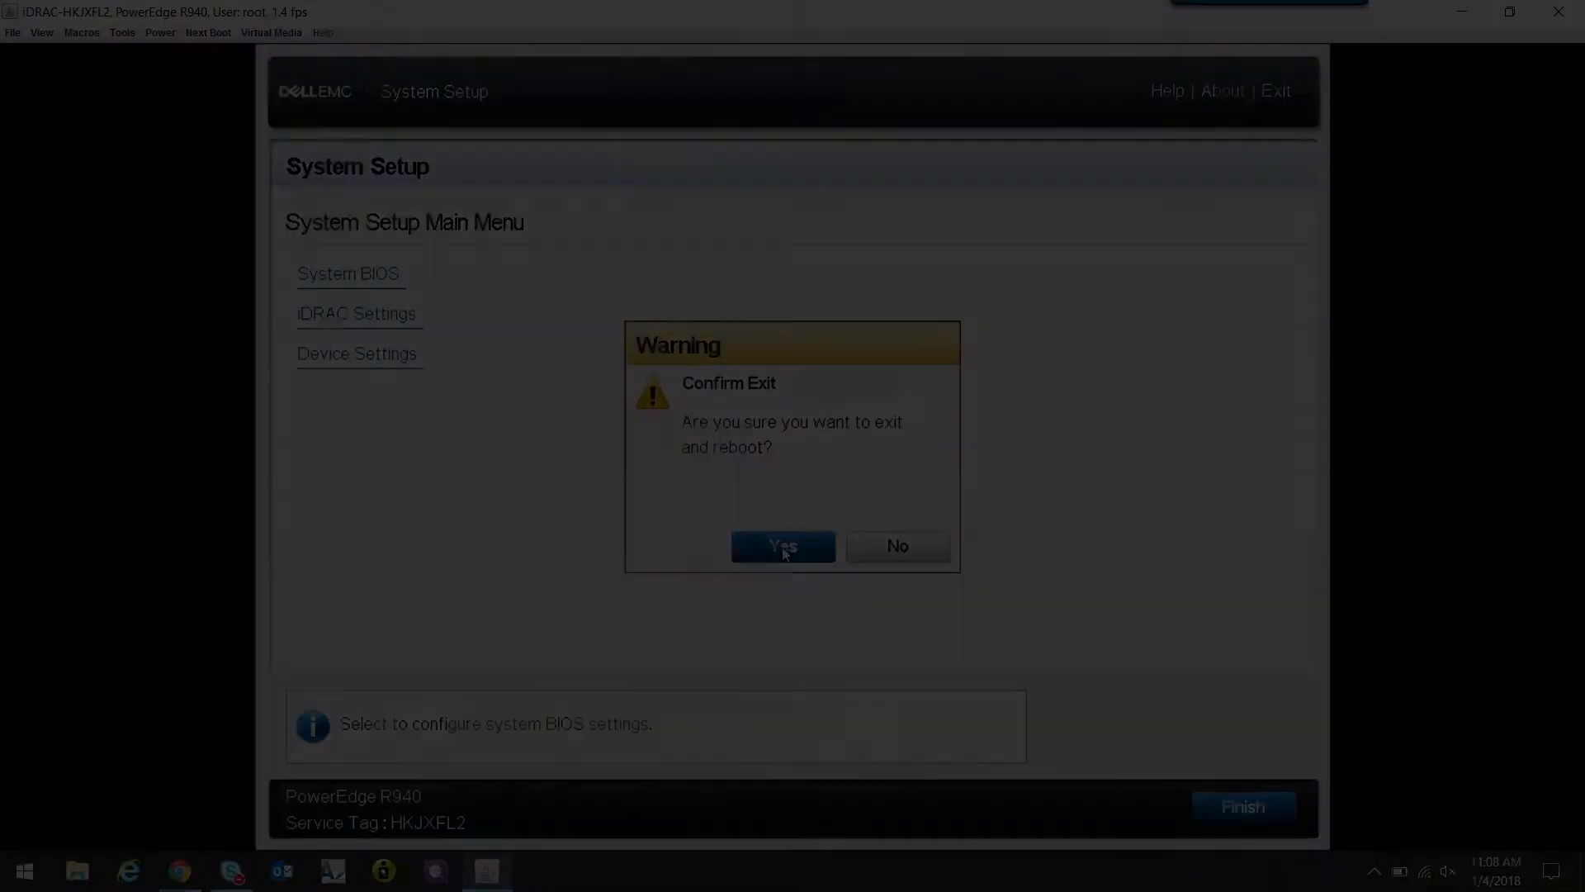
click(782, 548)
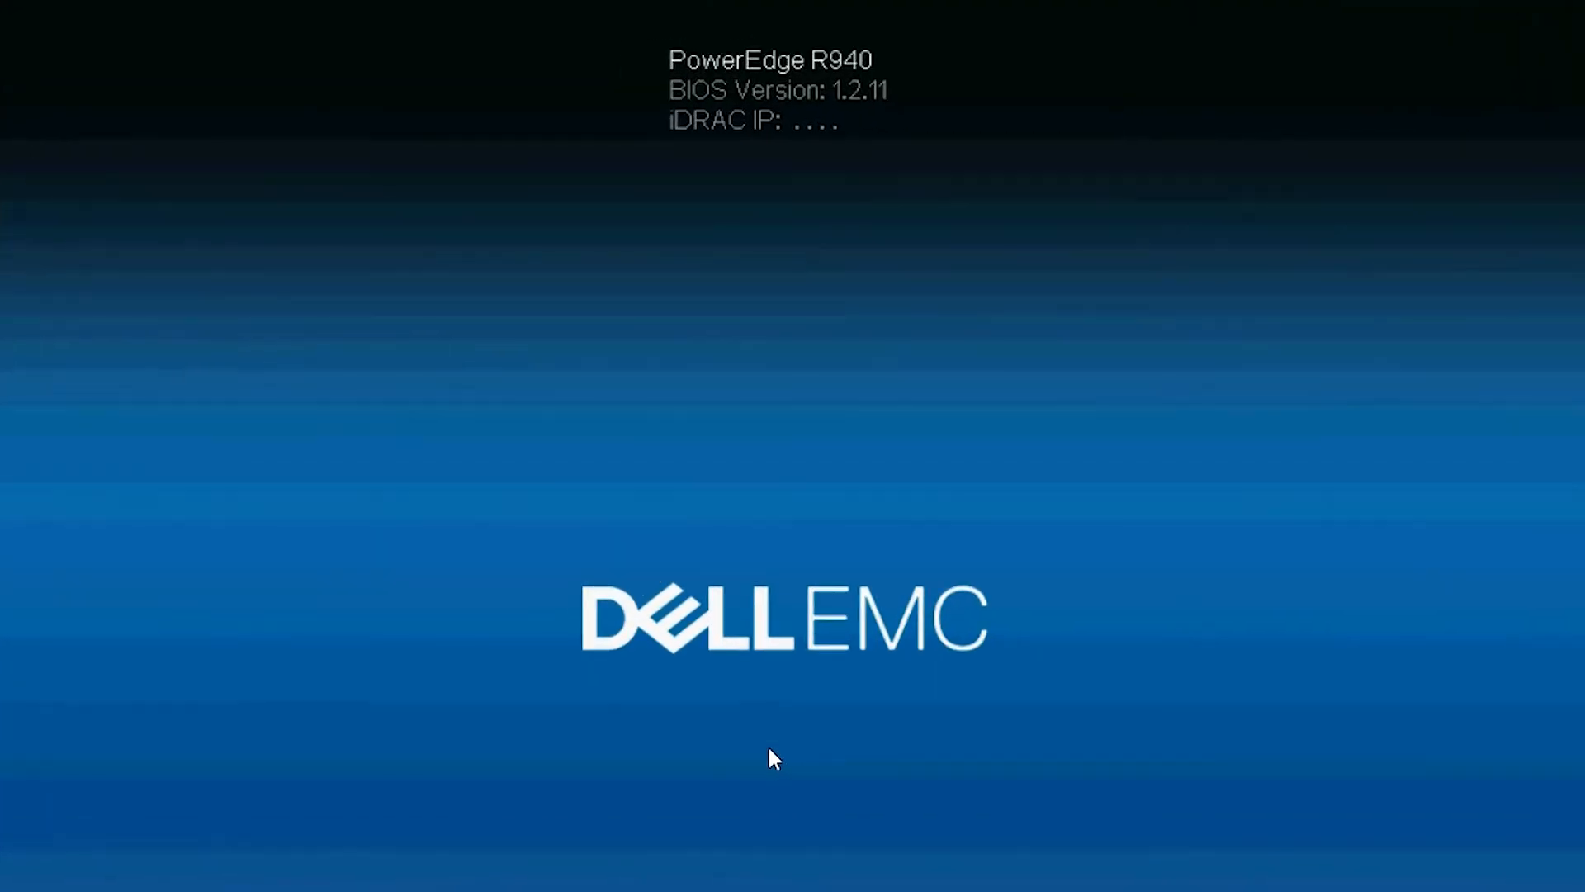
key(F10)
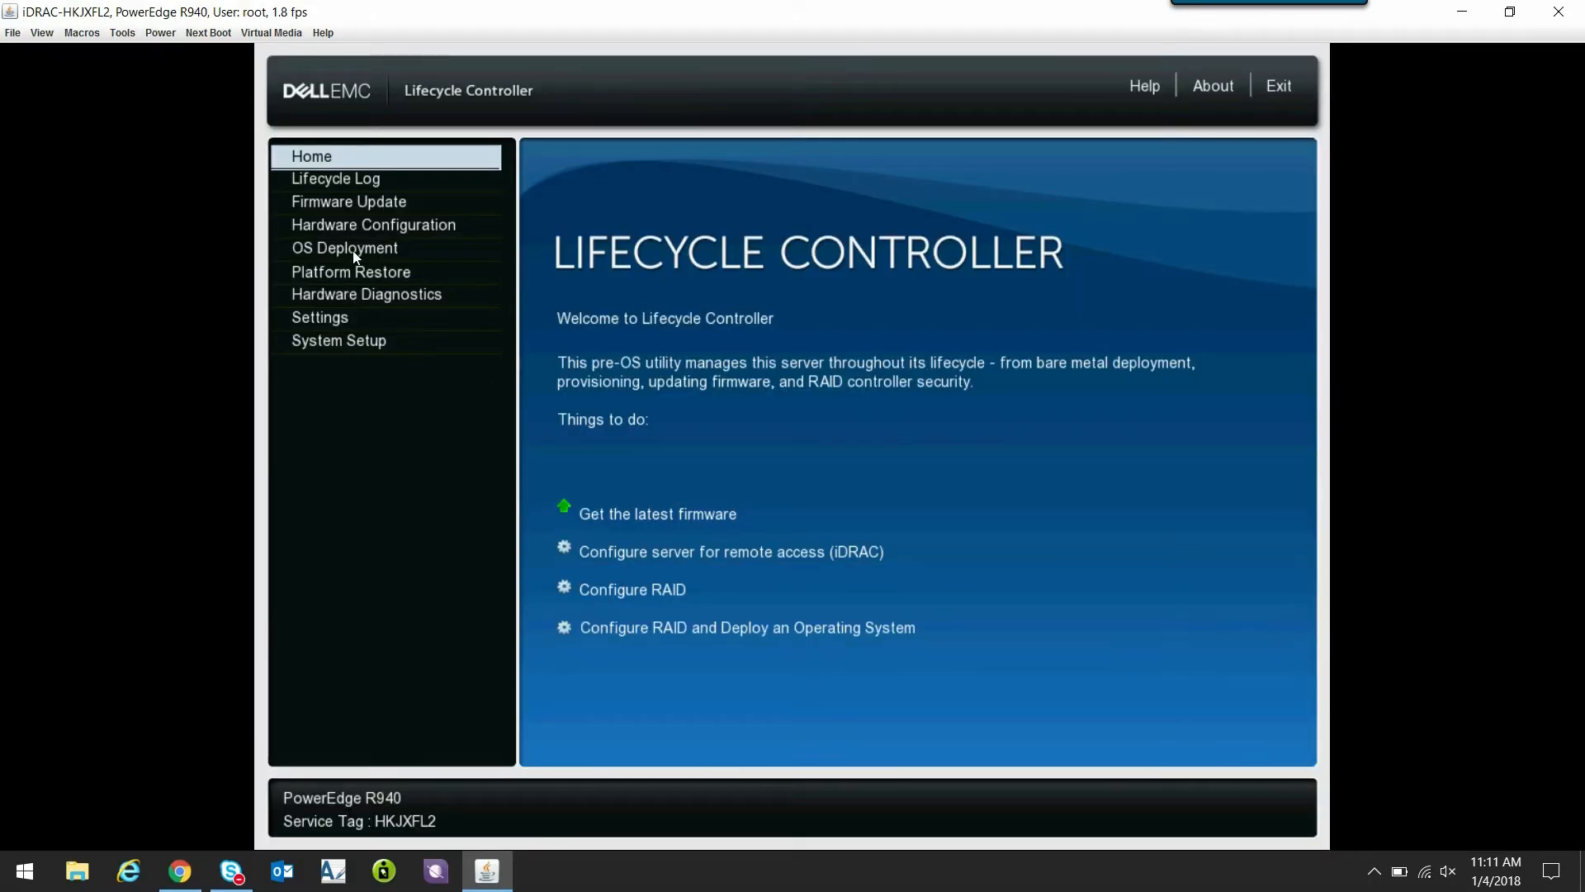
- Start the Deploy OS wizard and choose to go directly to OS deployment
click(354, 250)
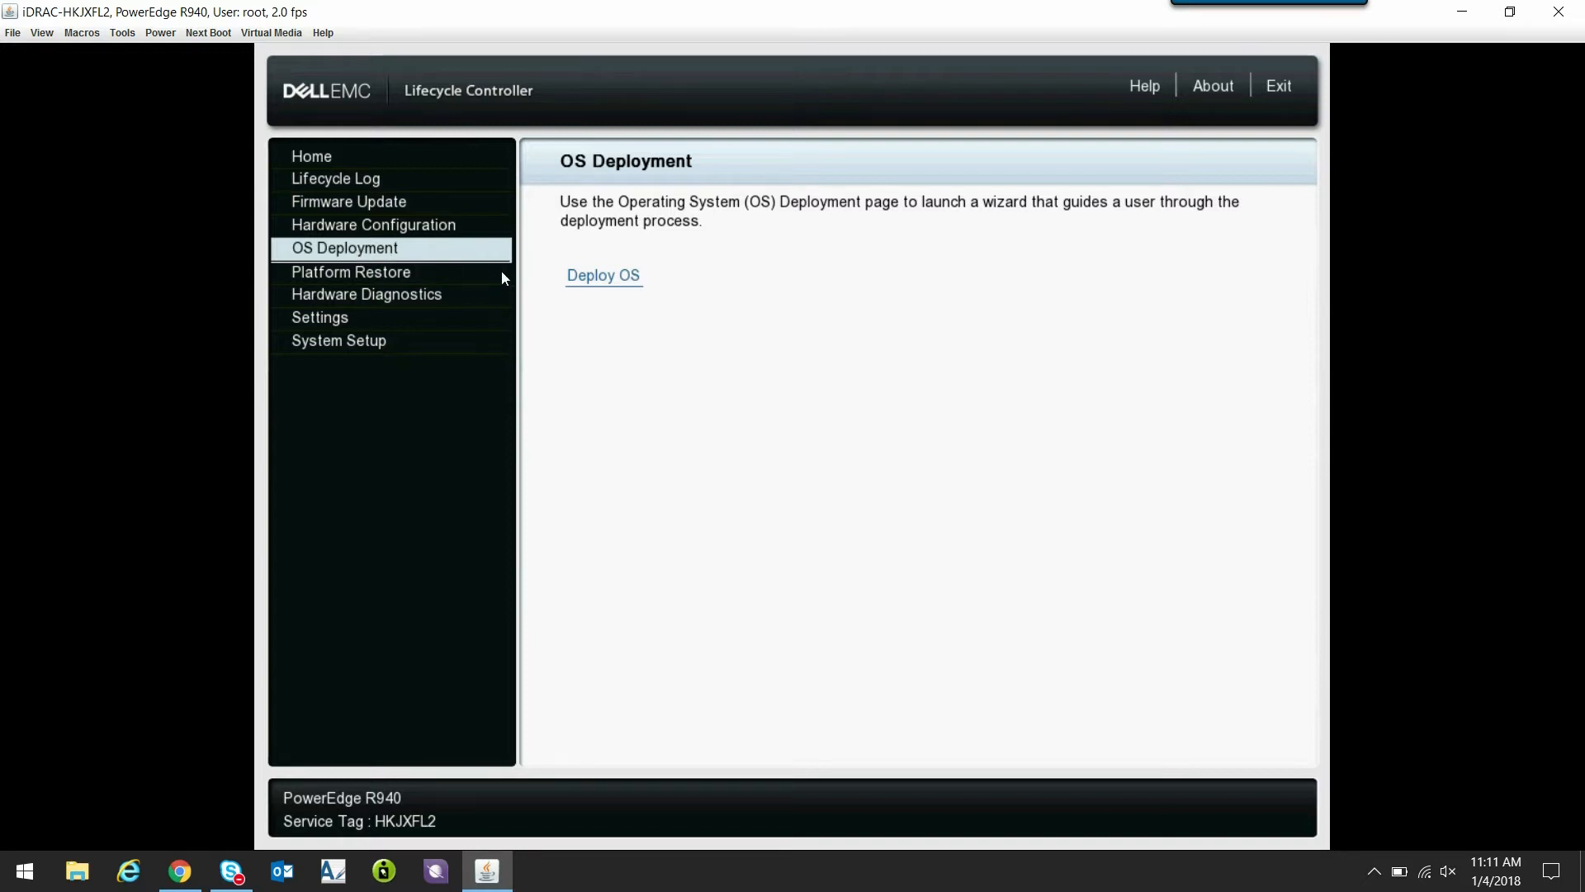
click(591, 280)
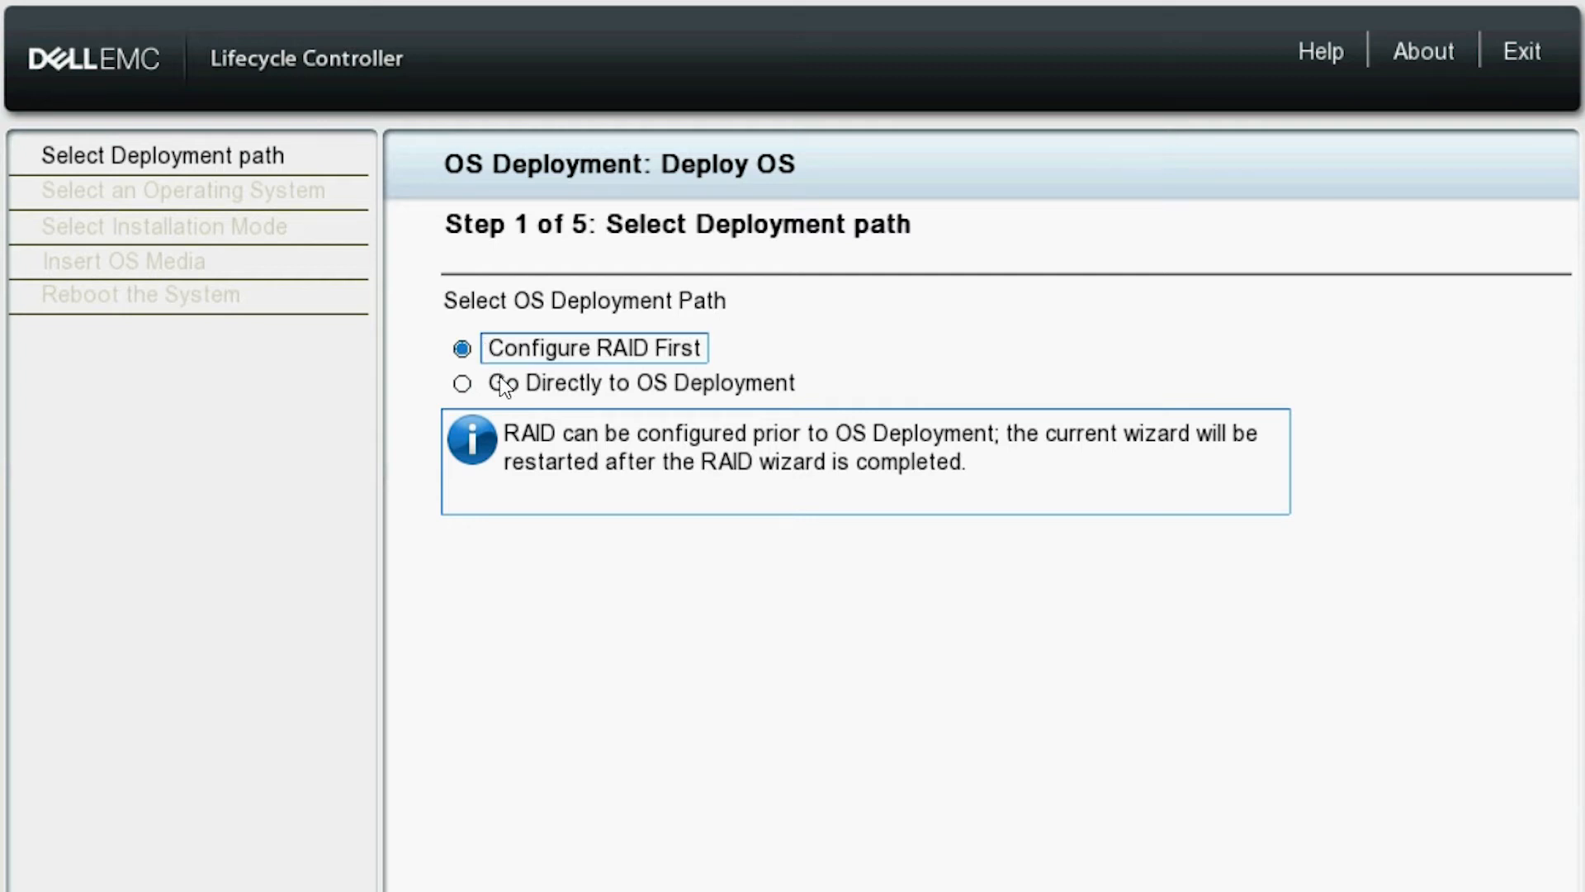
click(500, 378)
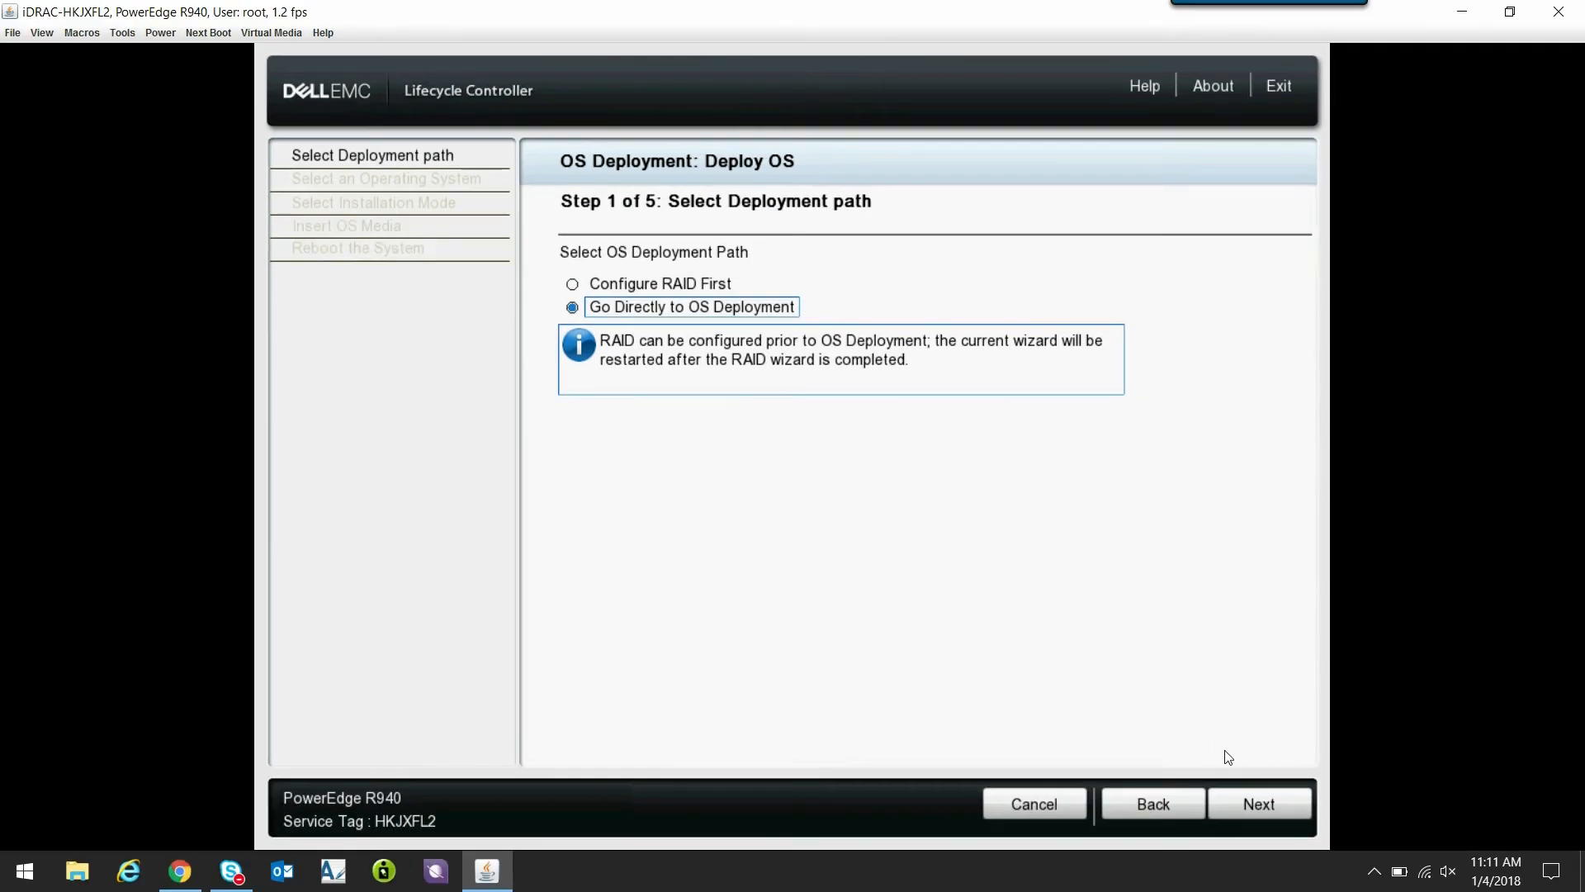
click(1252, 806)
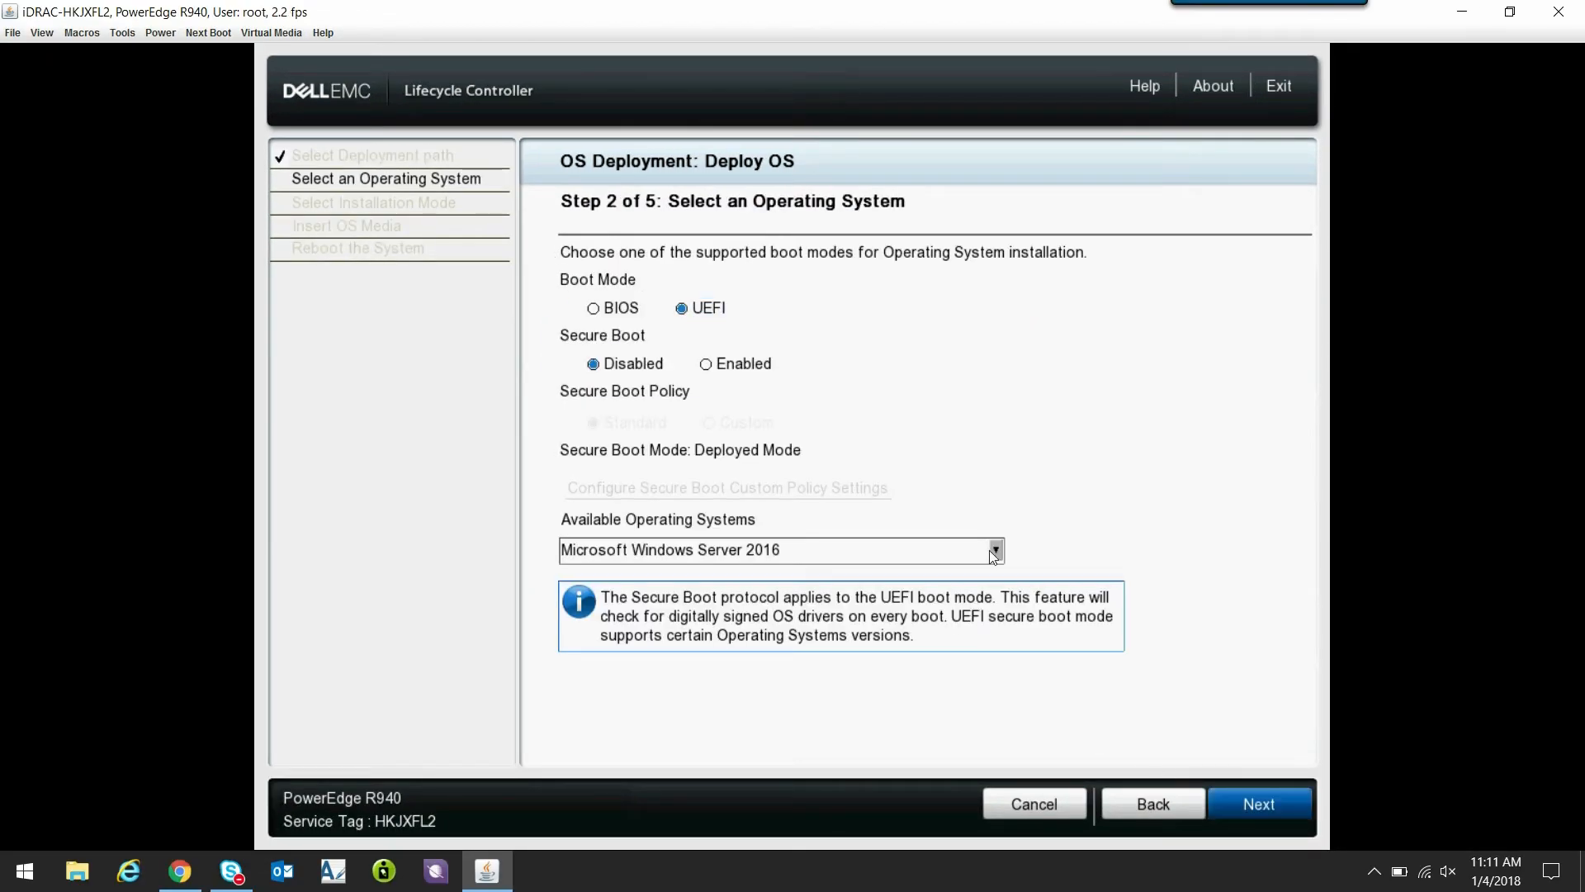
- Select Microsoft Windows Server 2016 as the operating system and Manual Install as the installation mode
click(996, 551)
click(879, 572)
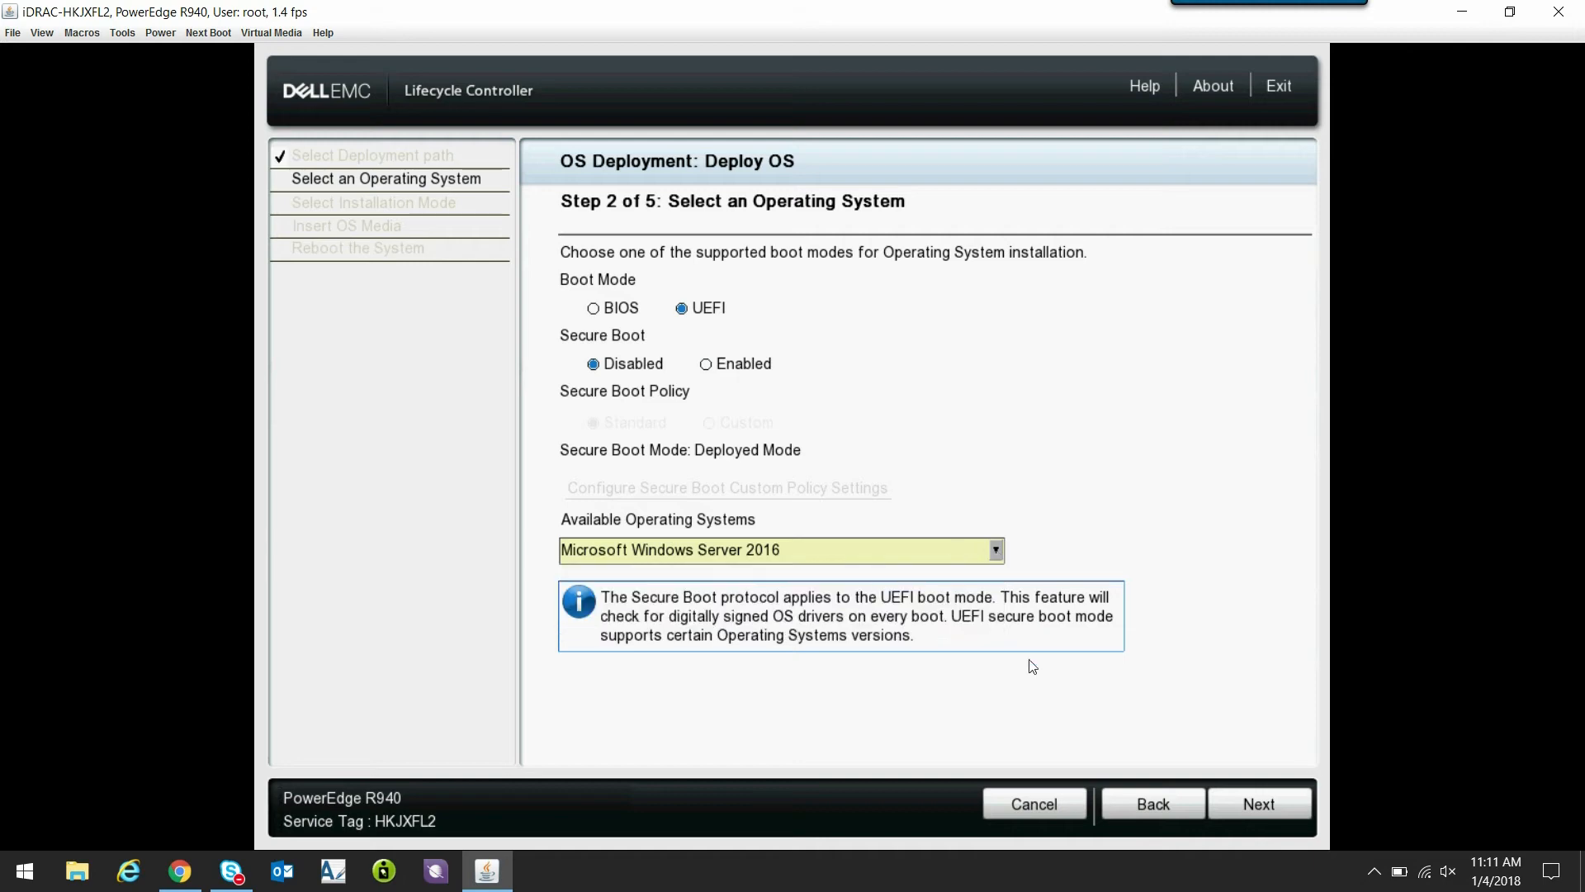
click(1239, 799)
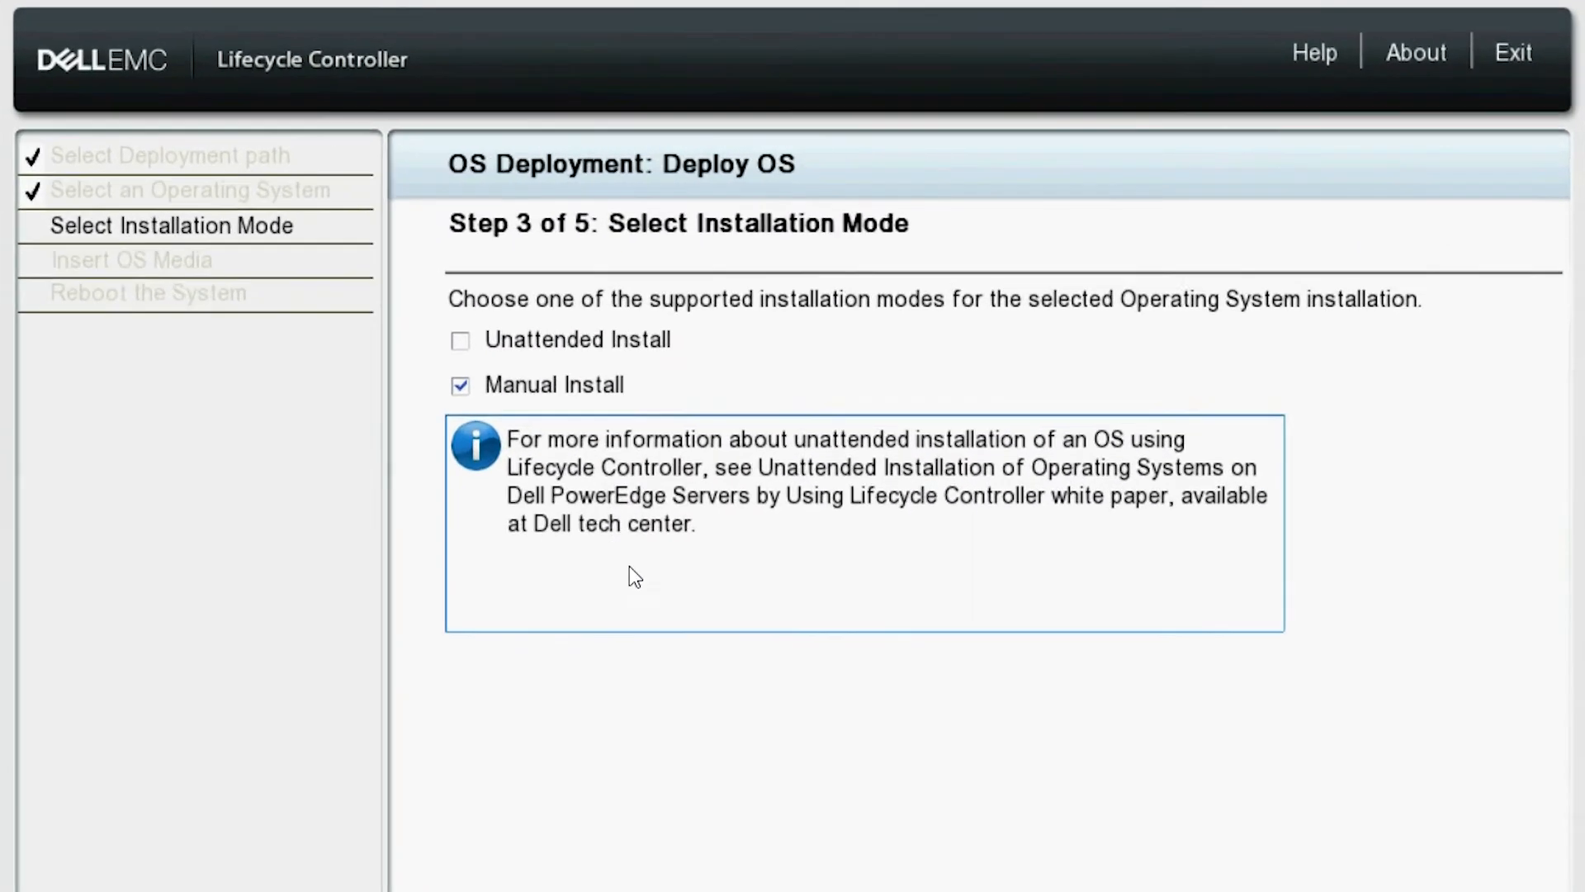
click(523, 392)
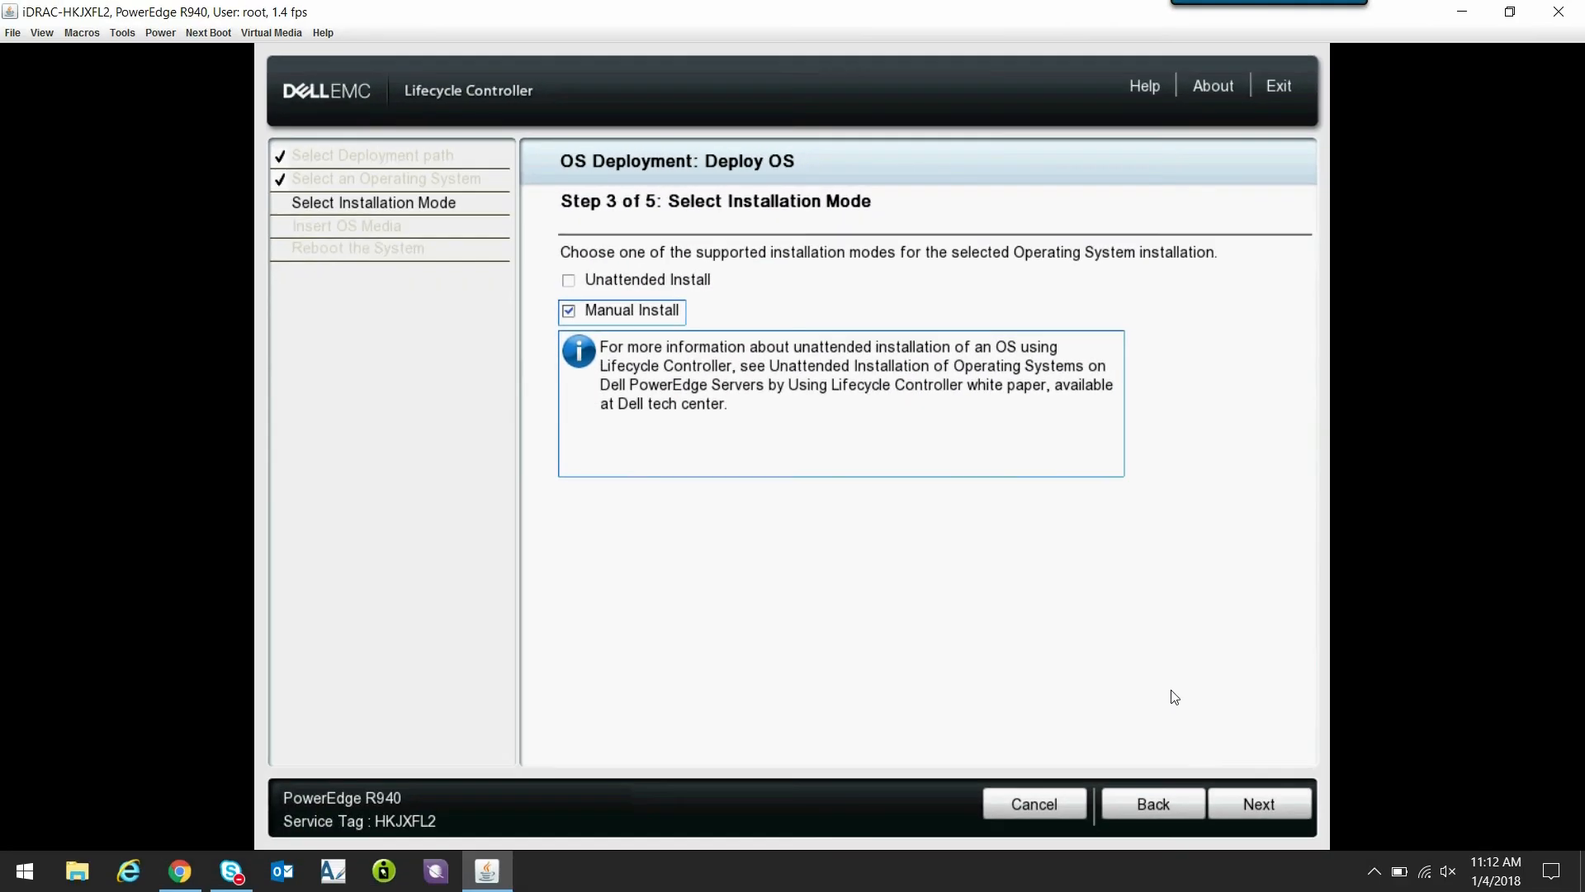
click(1253, 805)
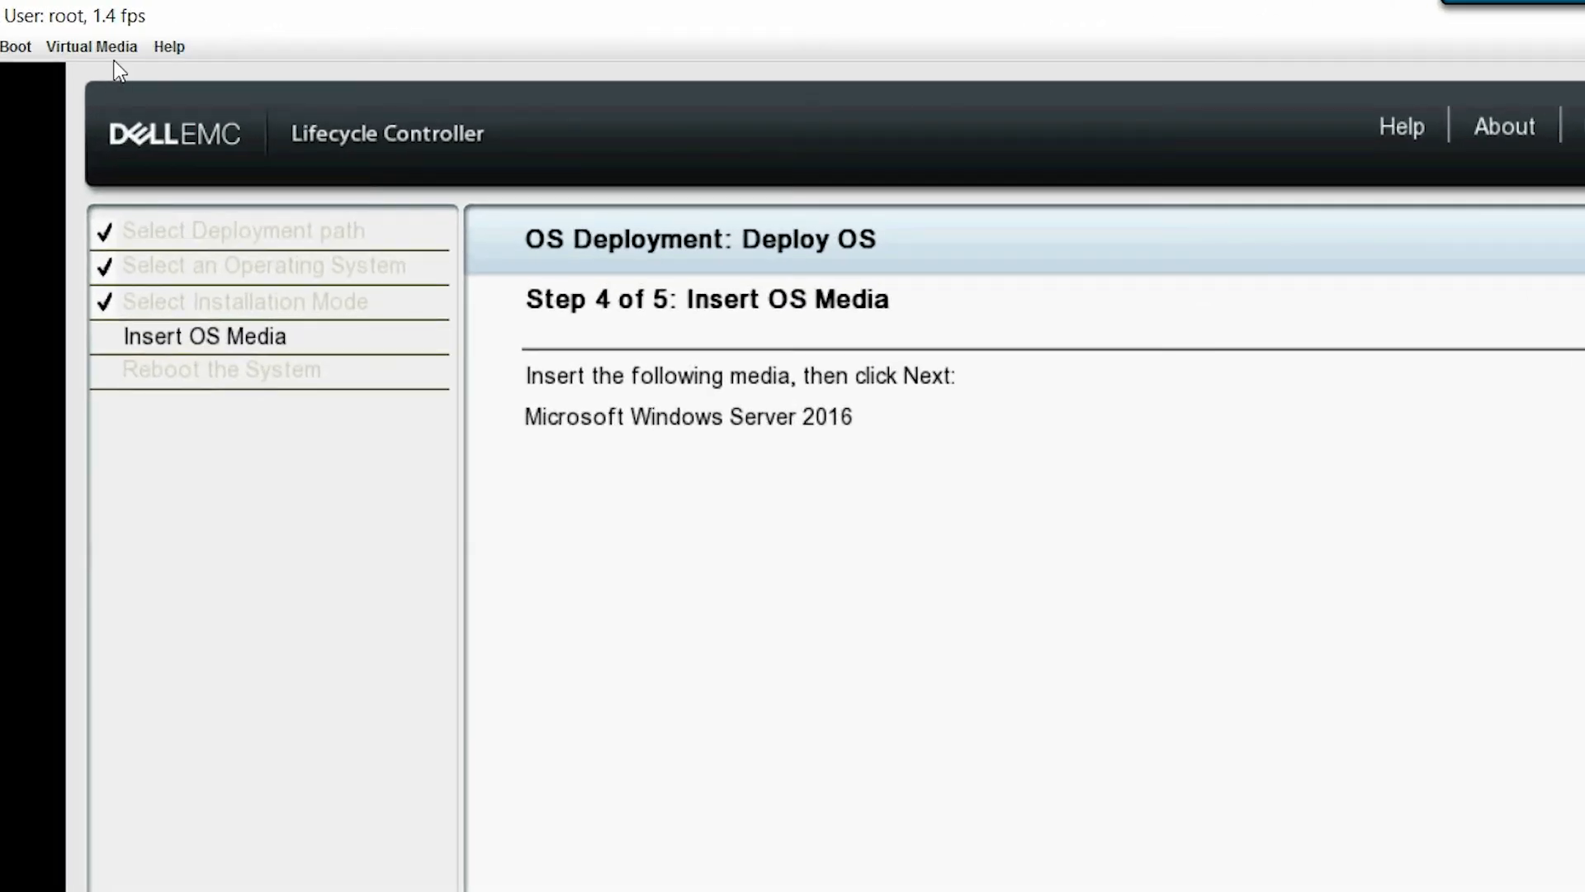
- Map the Windows Server 2016 ISO from the Windows_OS\WS2016 folder as a virtual CD/DVD
click(91, 47)
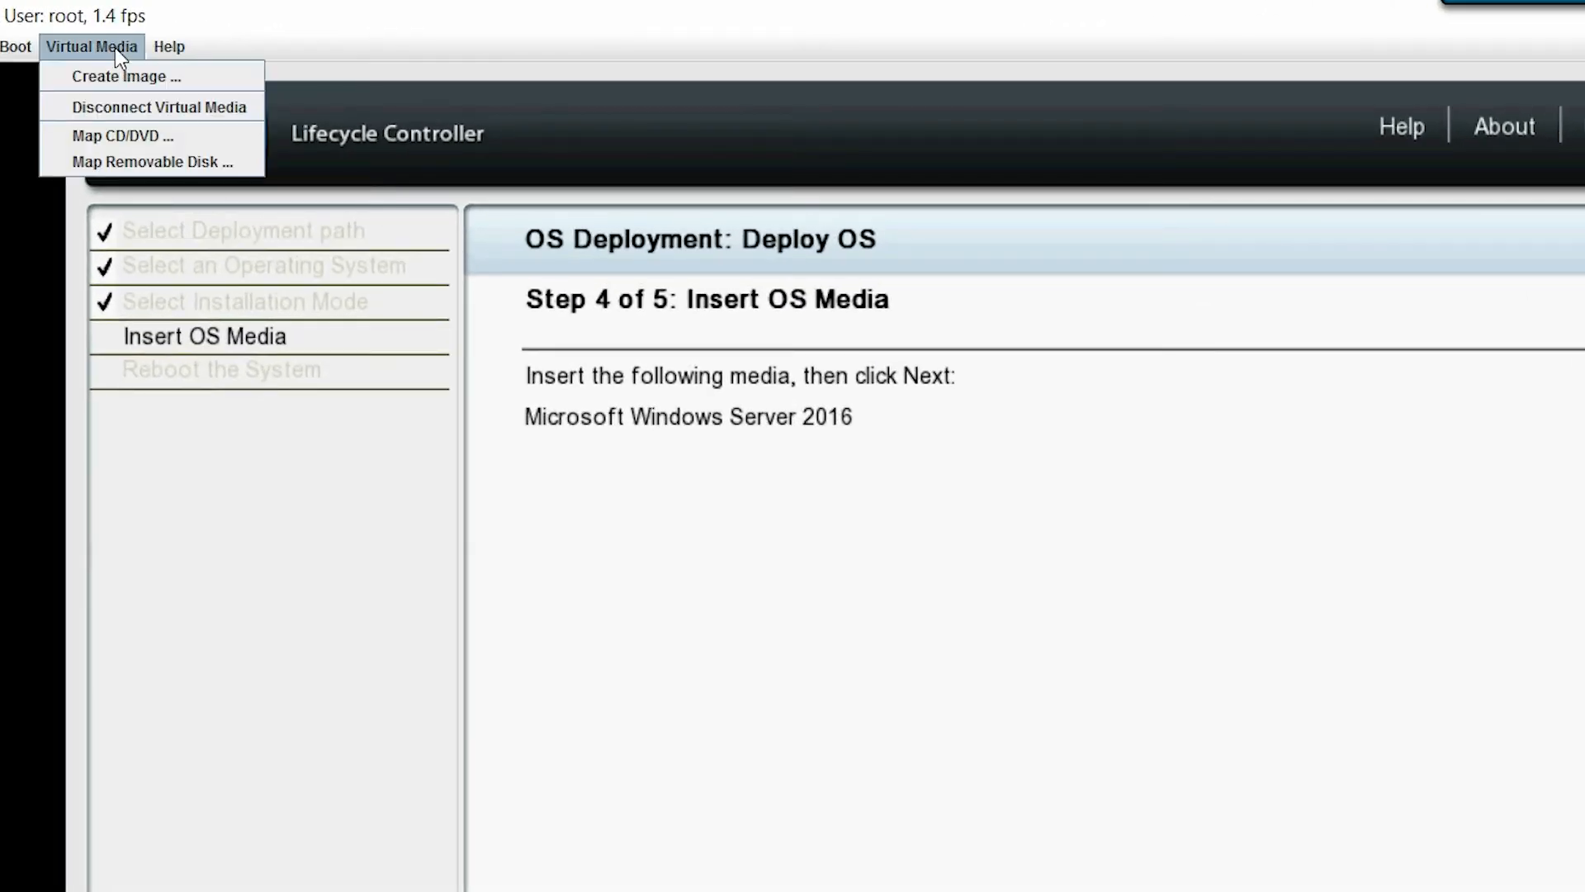
click(124, 135)
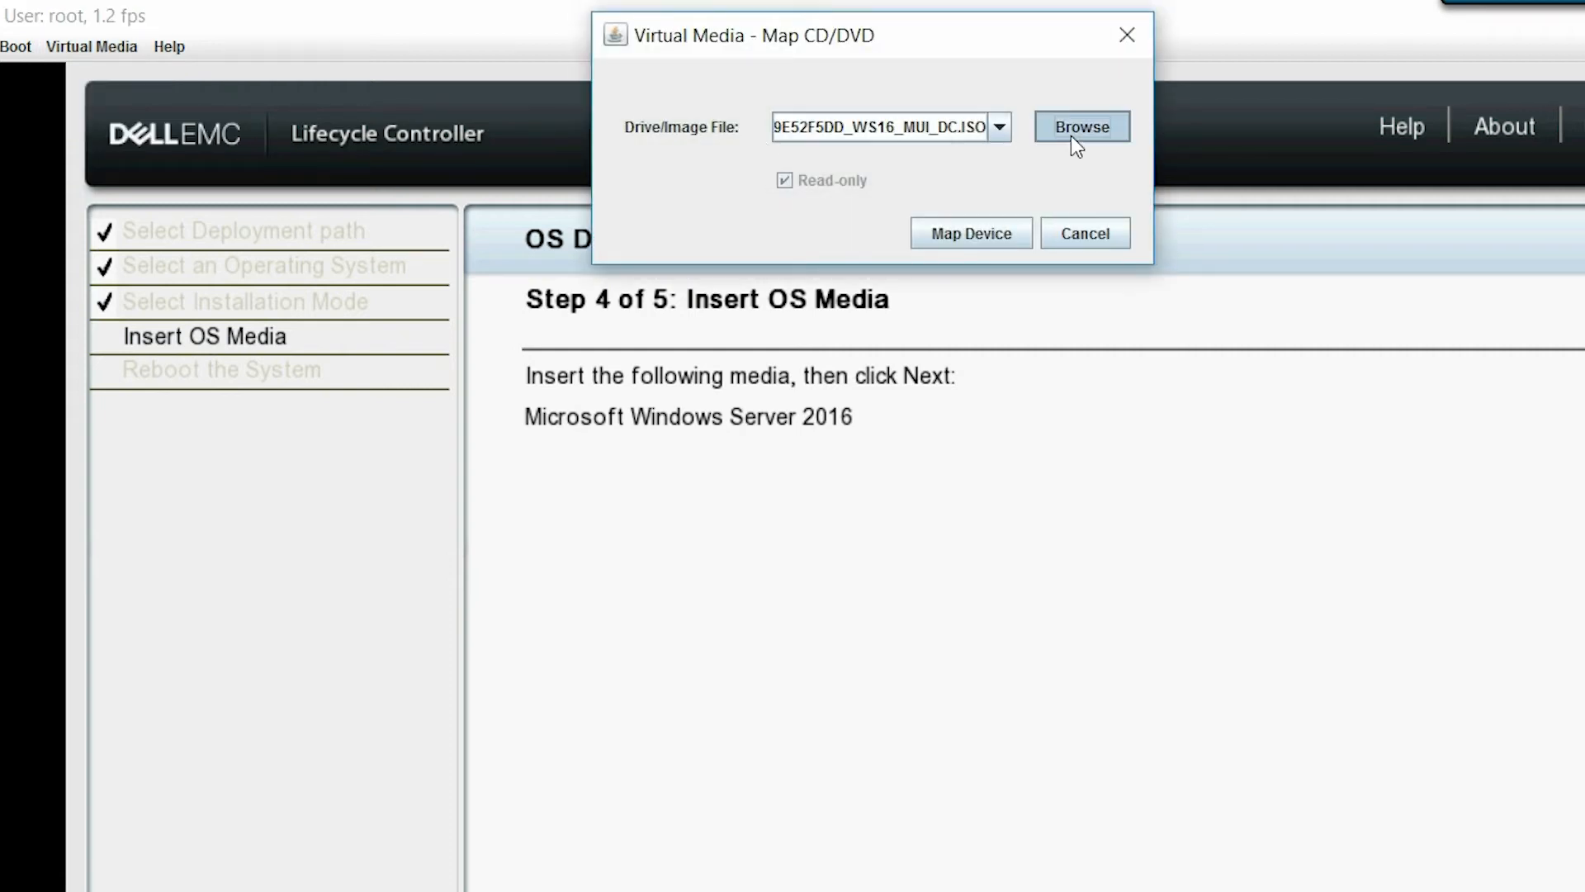
click(1071, 135)
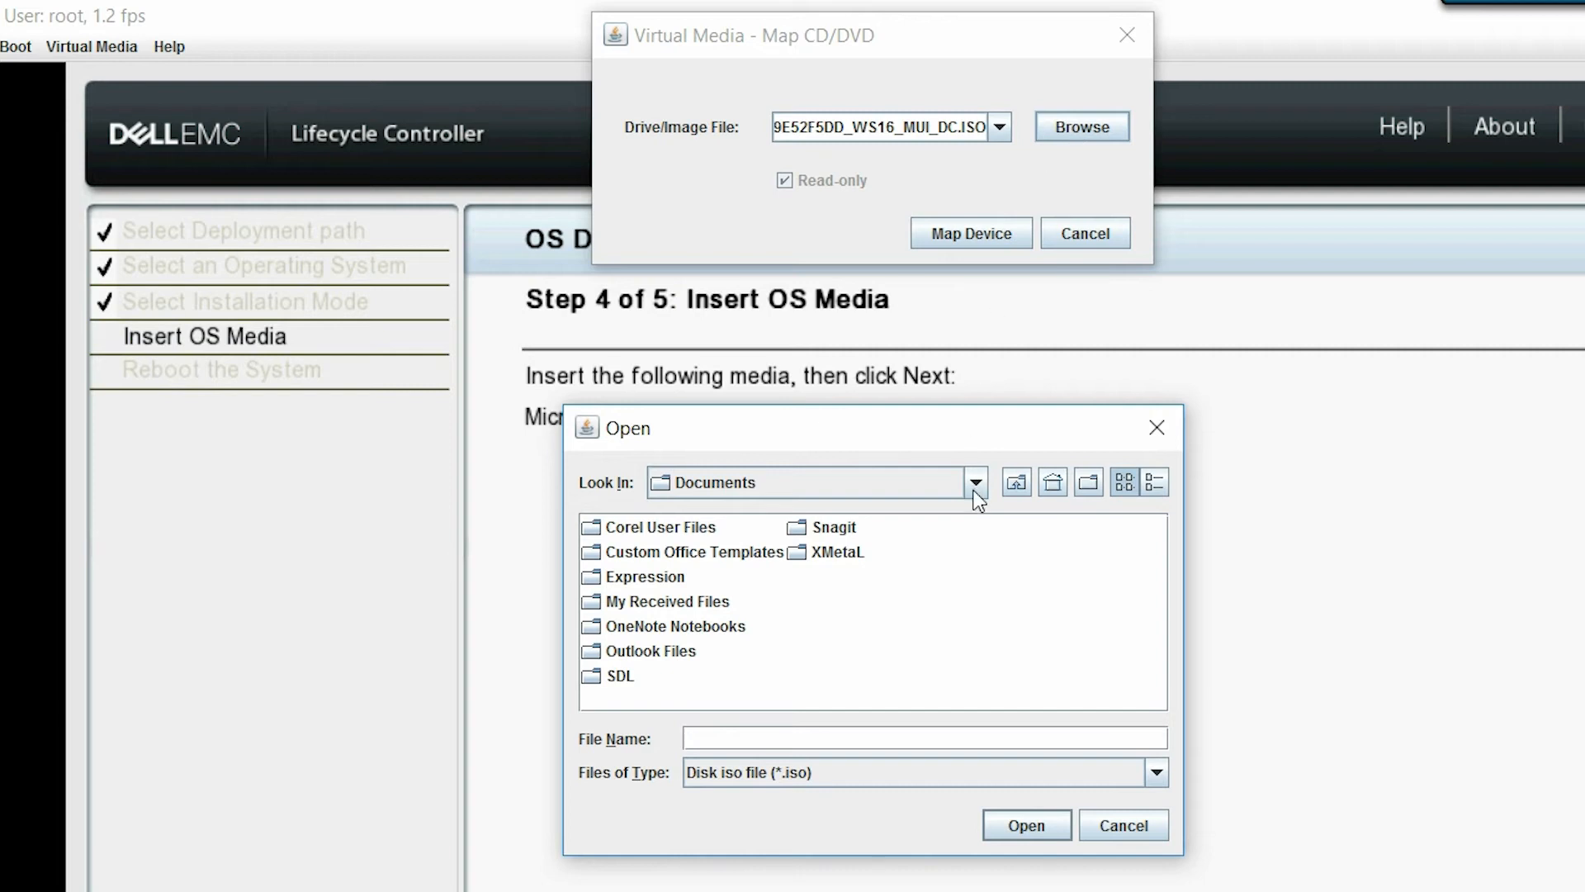
click(976, 486)
scroll(977, 636, up, 5)
click(789, 588)
double_click(676, 537)
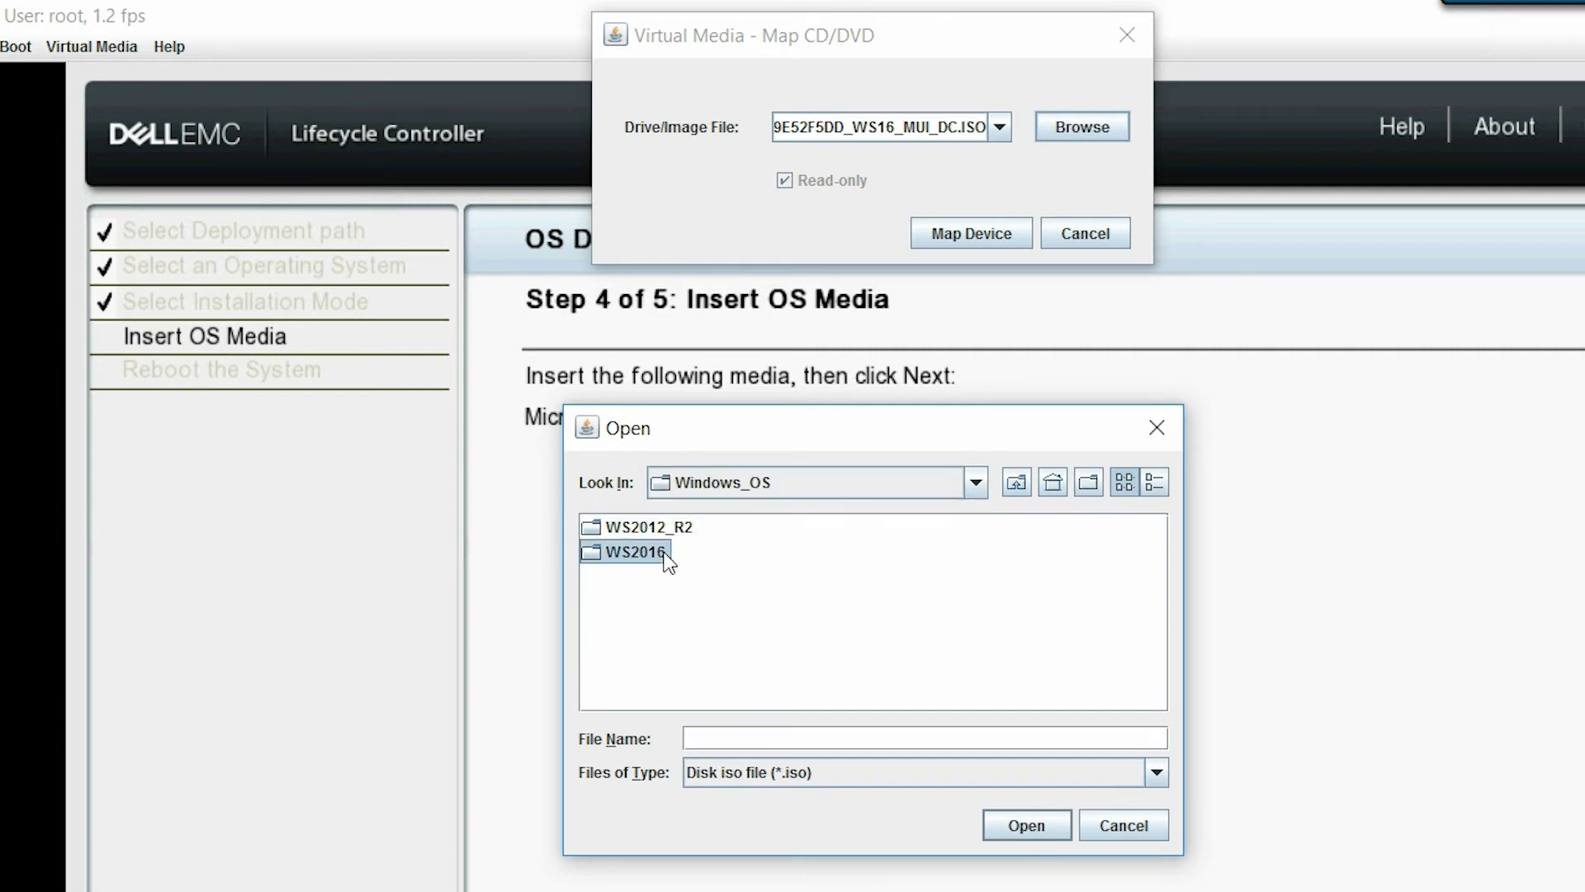
double_click(660, 553)
click(696, 532)
click(1009, 826)
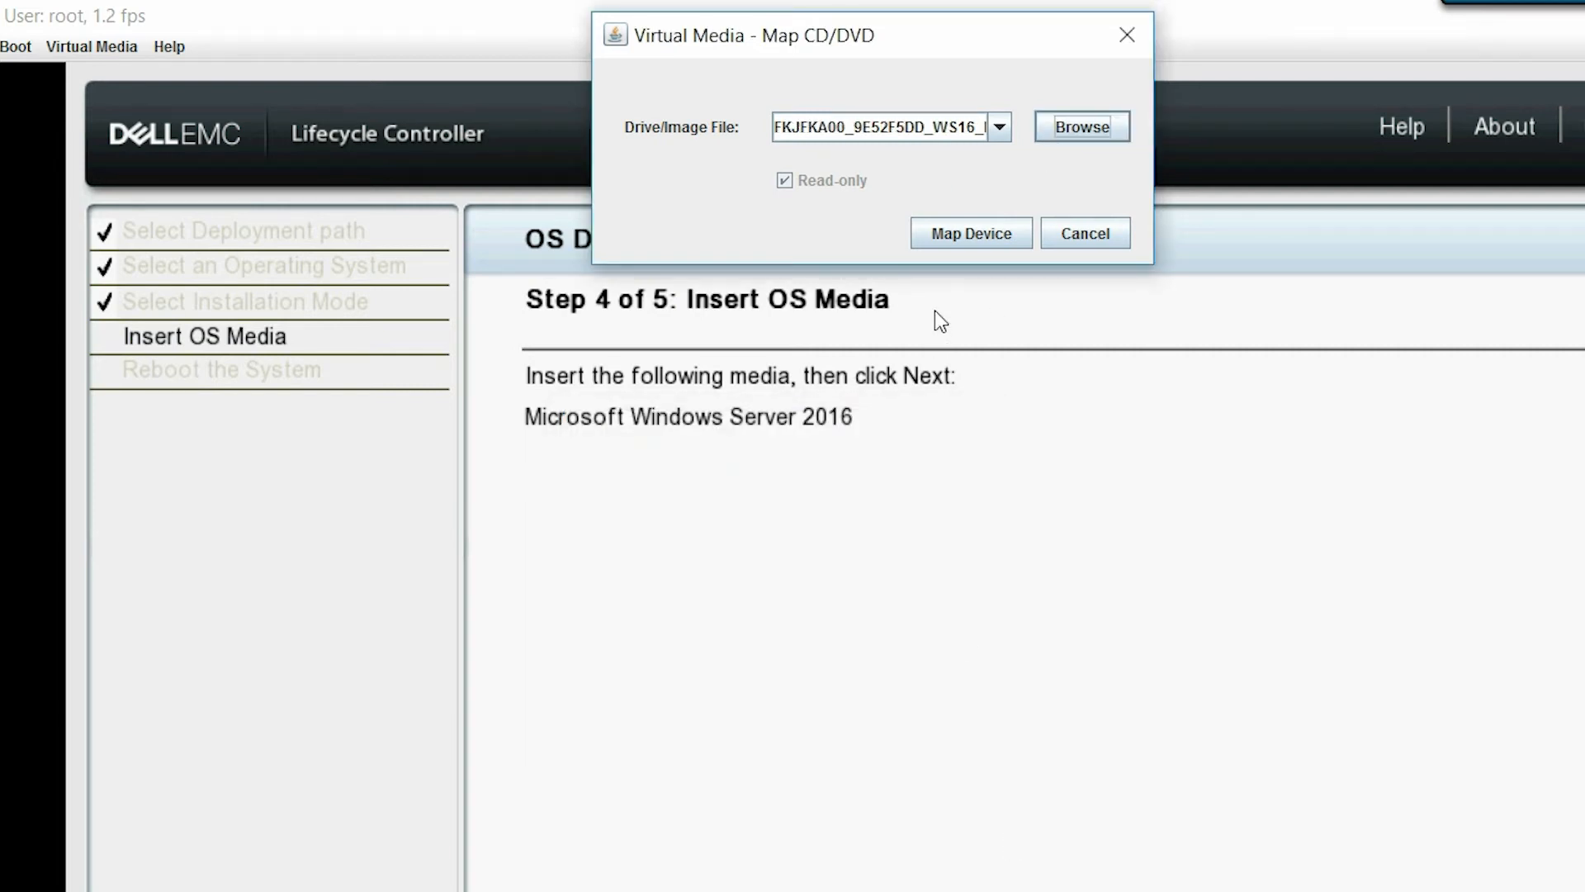
click(950, 235)
- Finish the deployment wizard to reboot, and boot the server from the virtual DVD
click(91, 46)
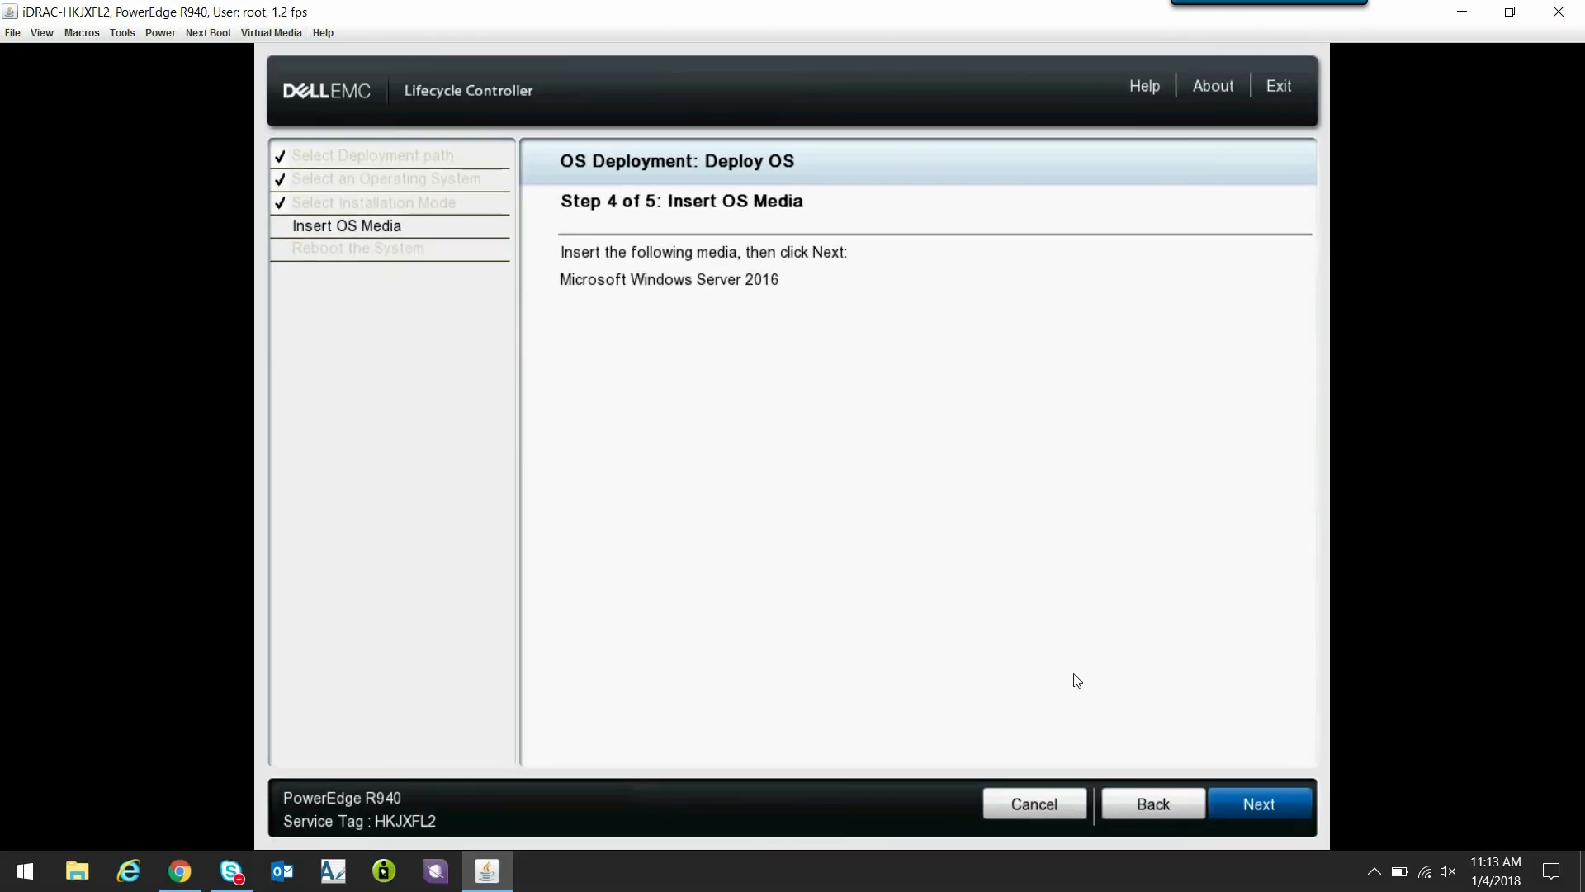
click(1236, 802)
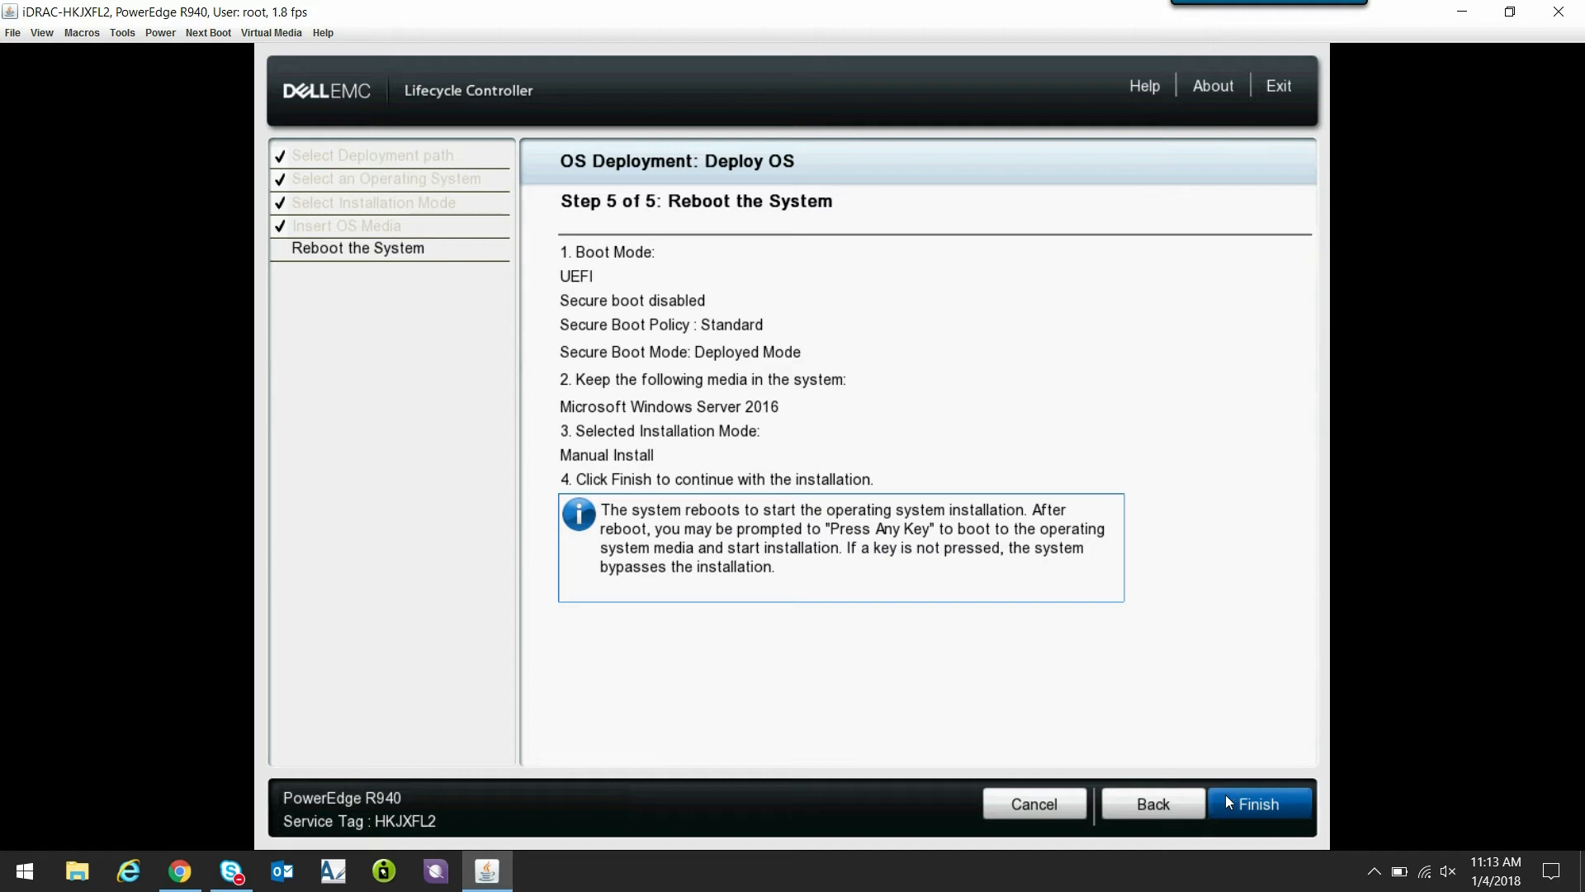
click(1231, 799)
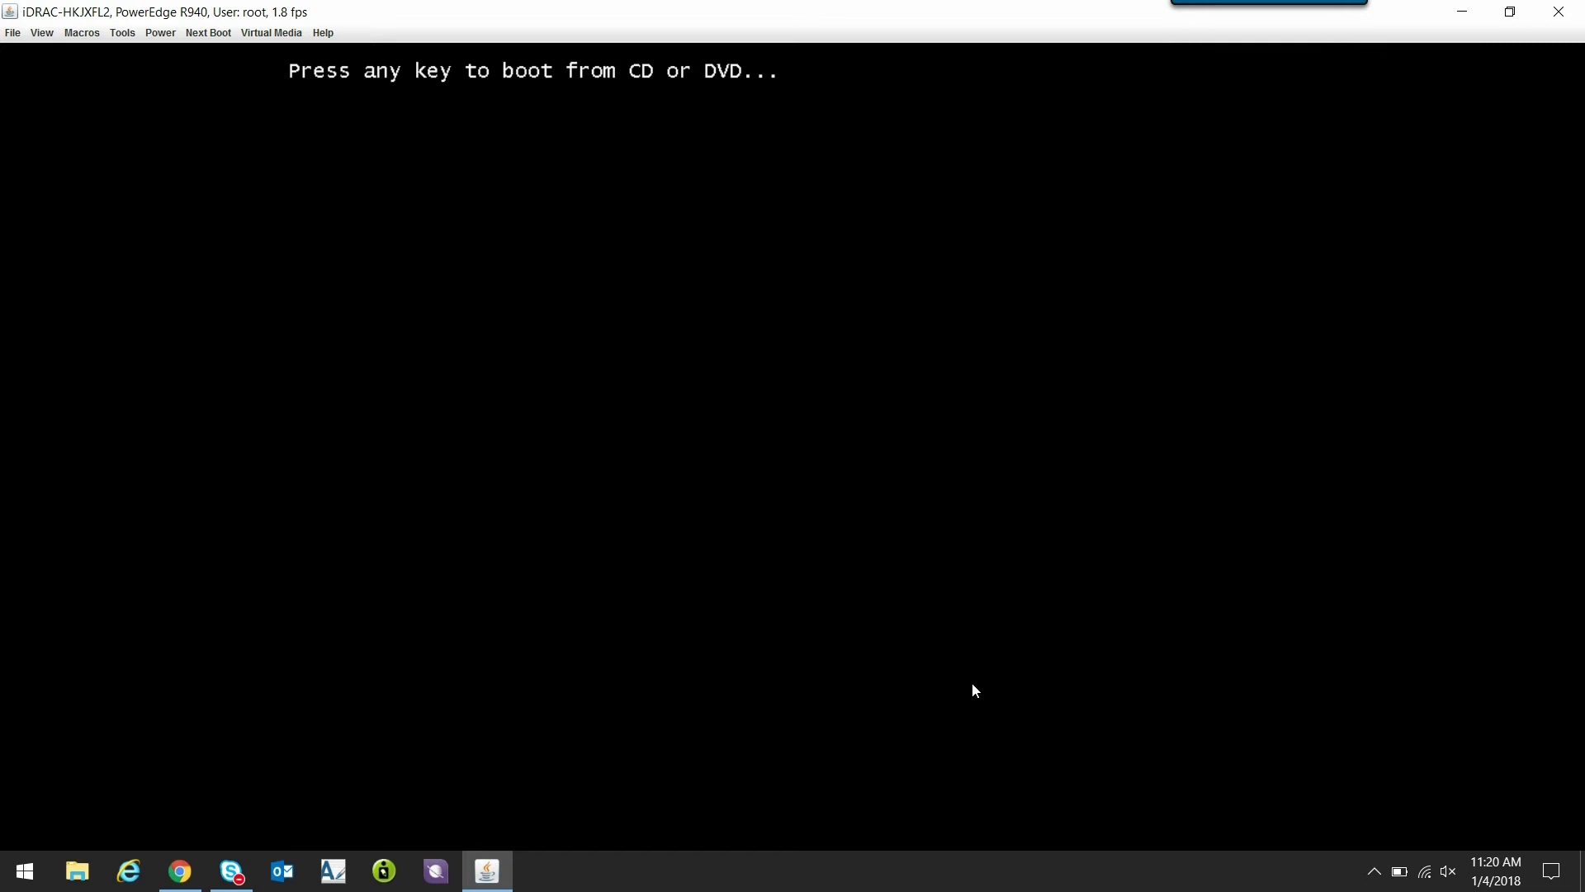
key(Return)
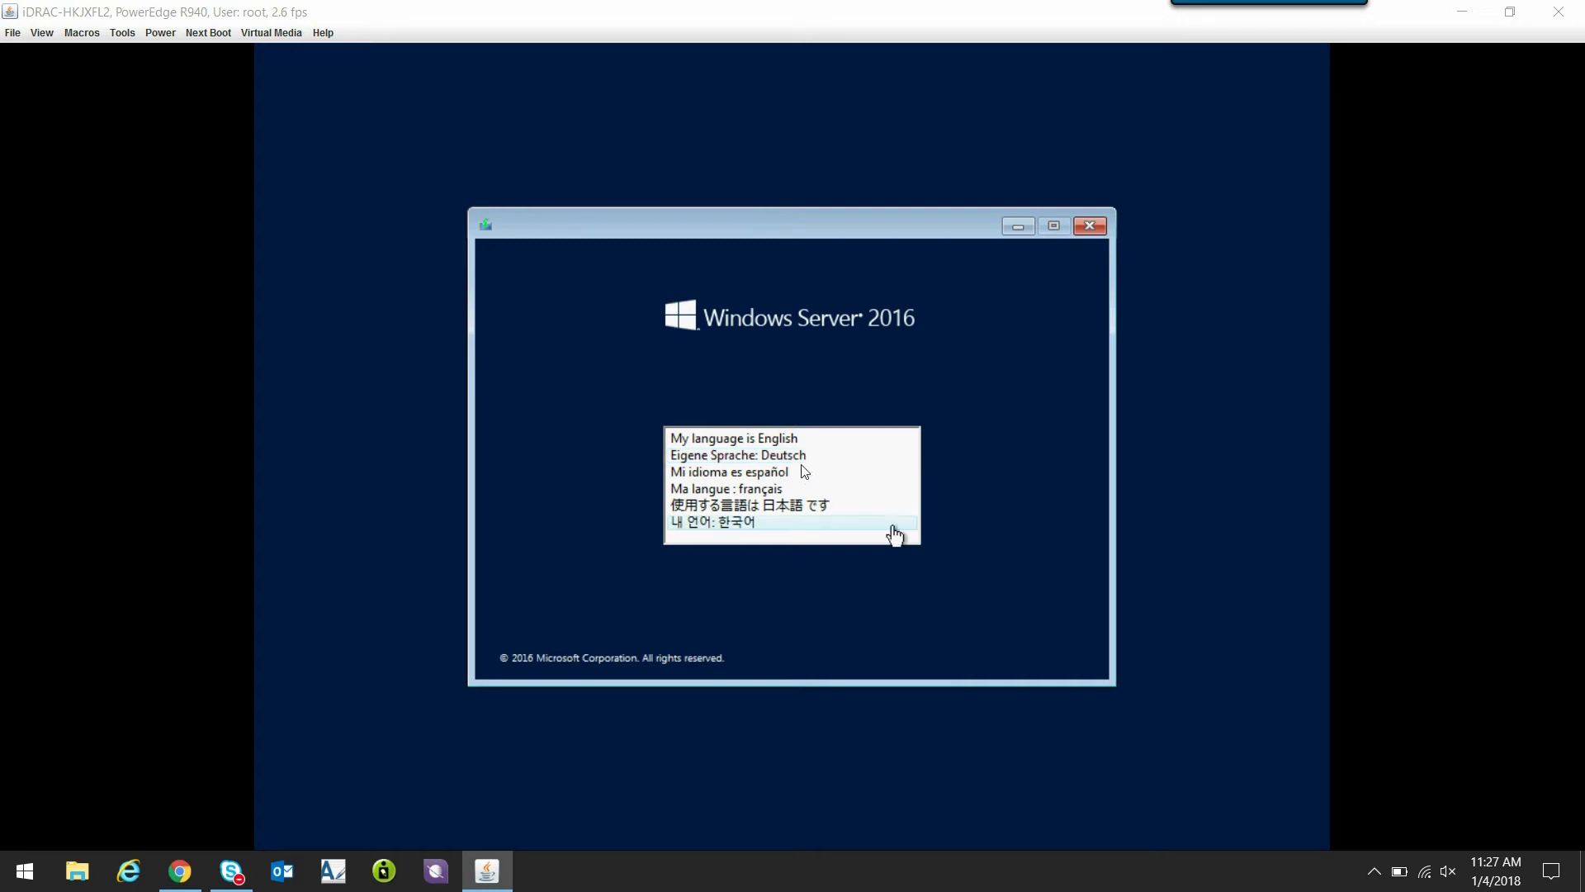
- Choose English as the setup language and start the Windows Server 2016 installation
click(774, 438)
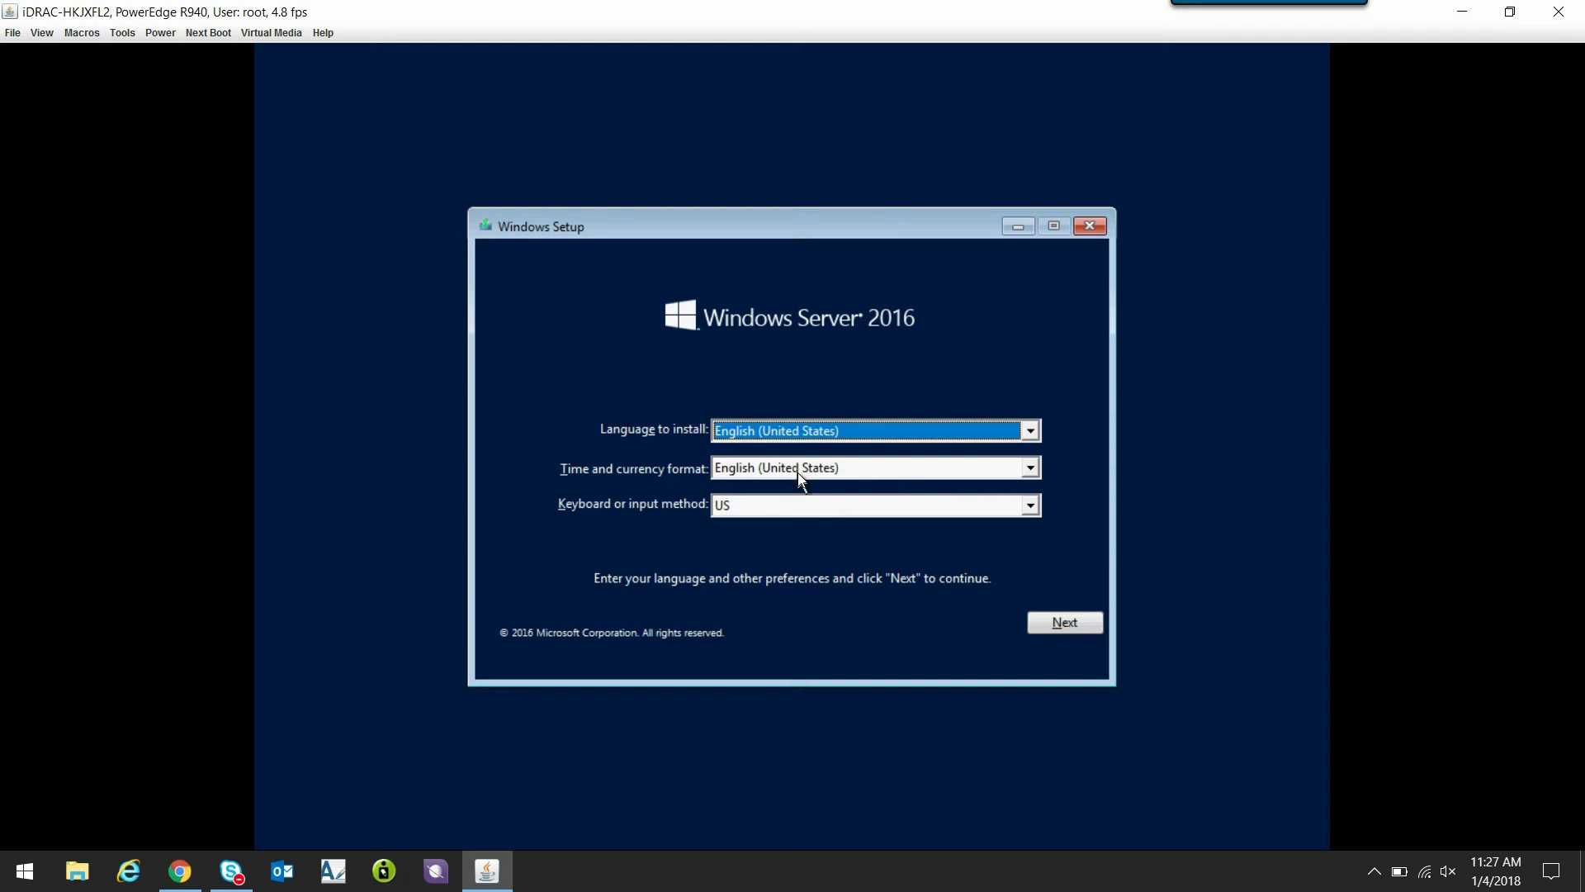
click(1064, 631)
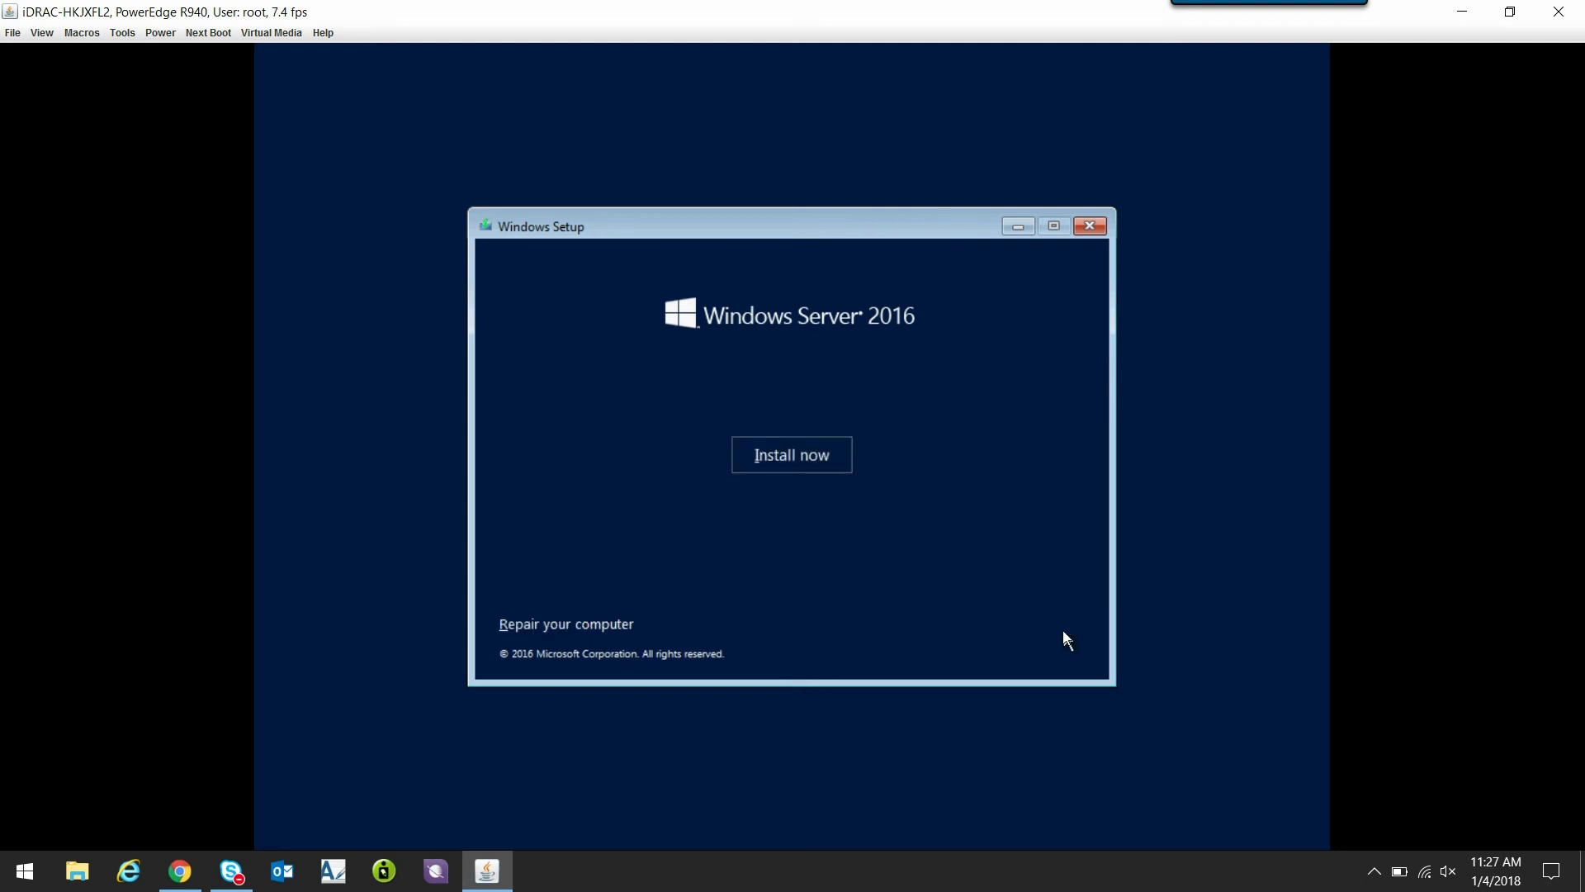
click(803, 458)
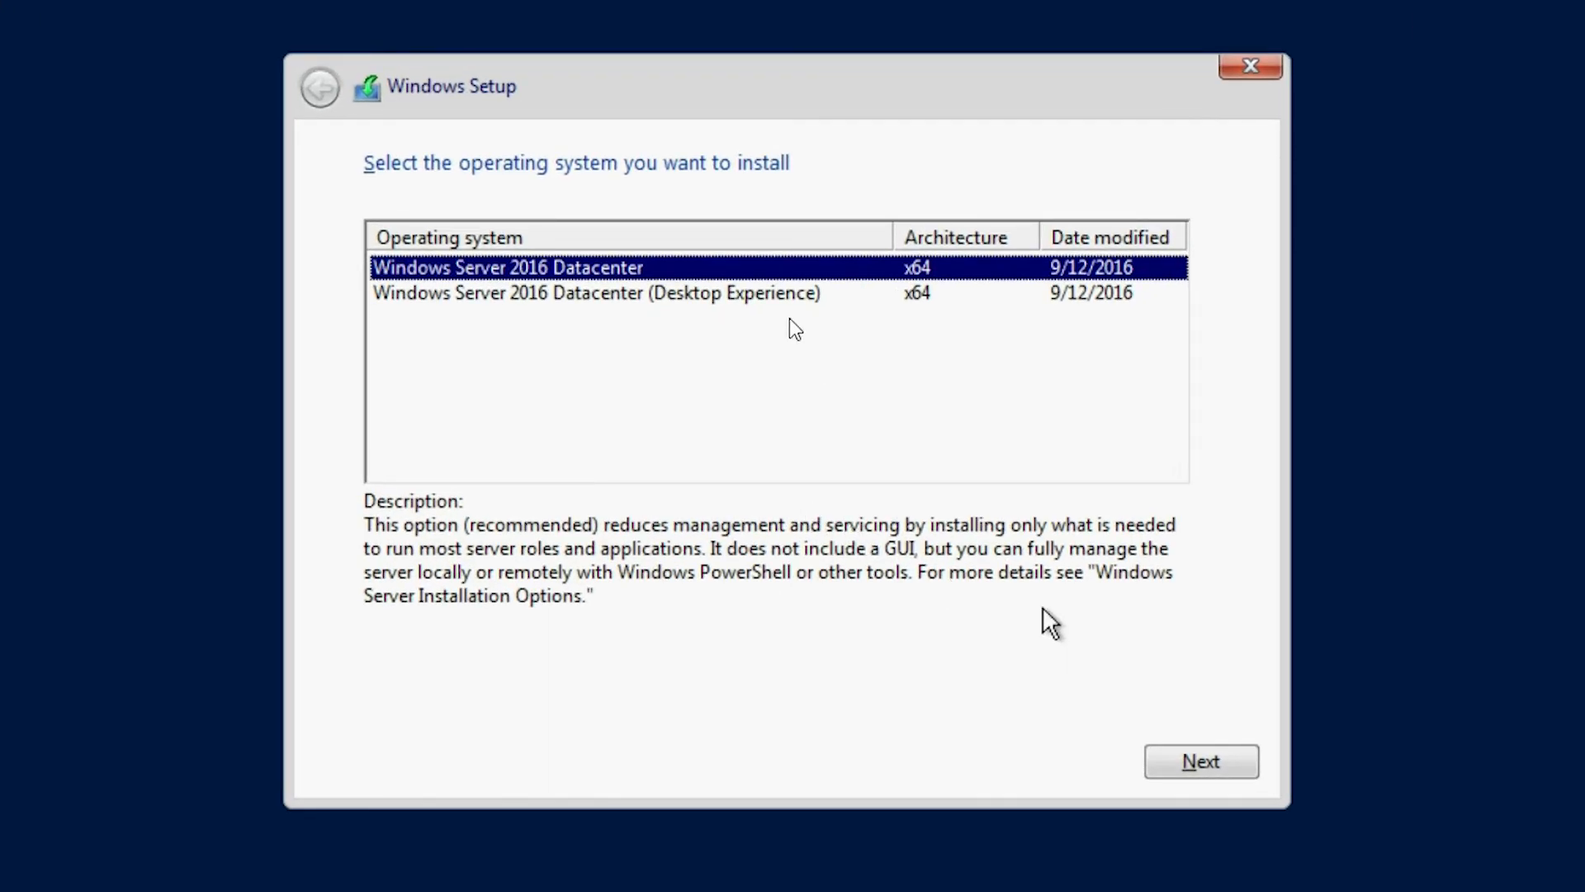
- Select Windows Server 2016 Datacenter (Desktop Experience) as the edition to install
click(786, 299)
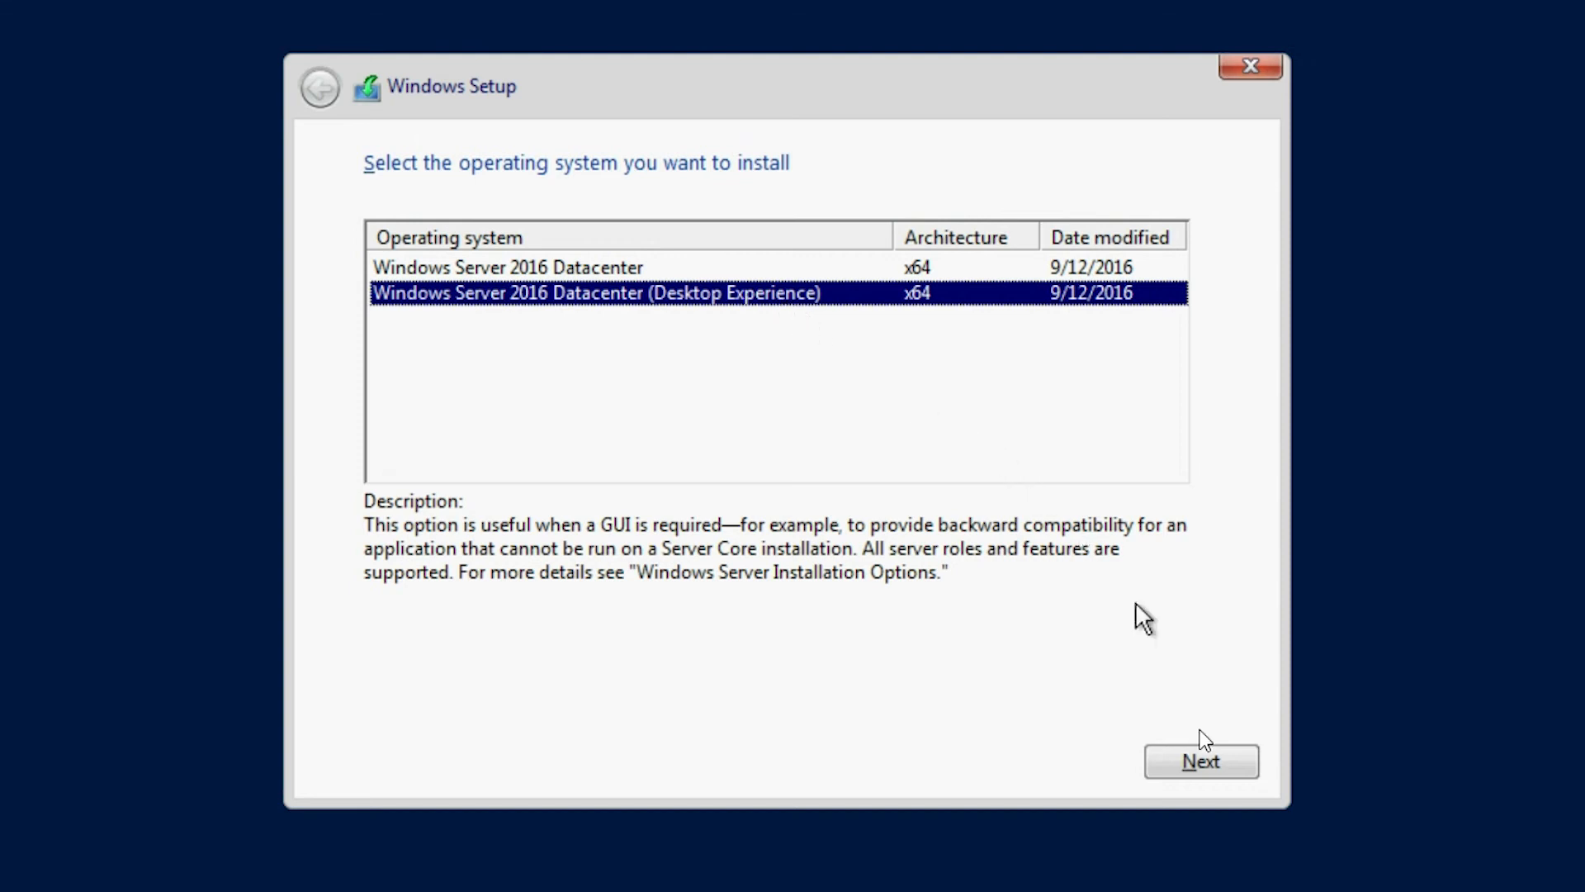
click(1203, 761)
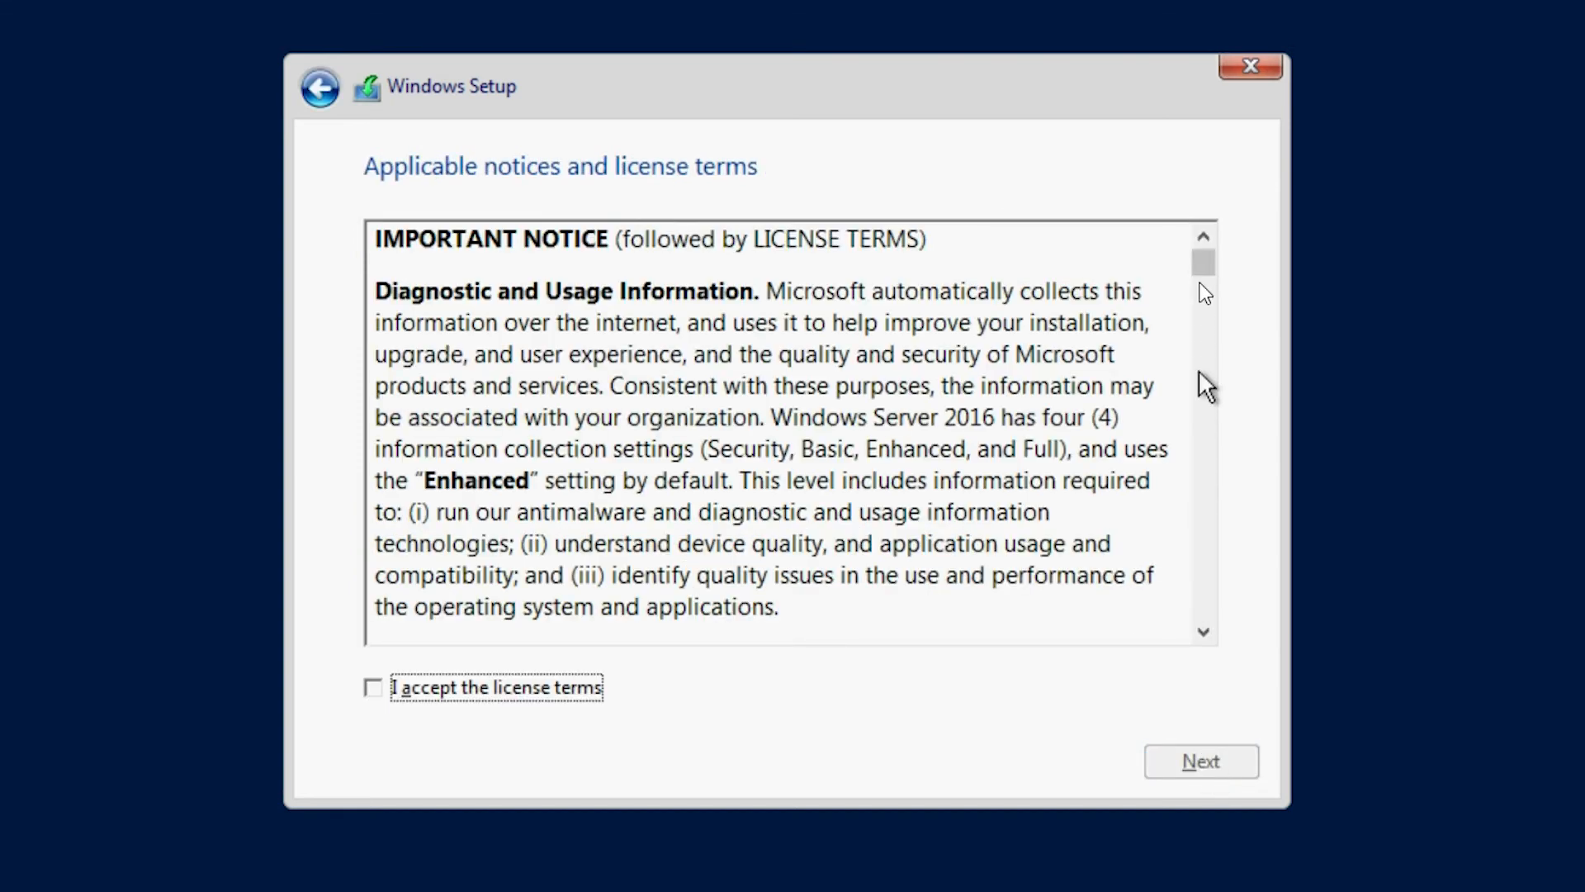
- Scroll through the license terms and accept them
scroll(1202, 266, down, 1)
drag(1202, 266, 1215, 633)
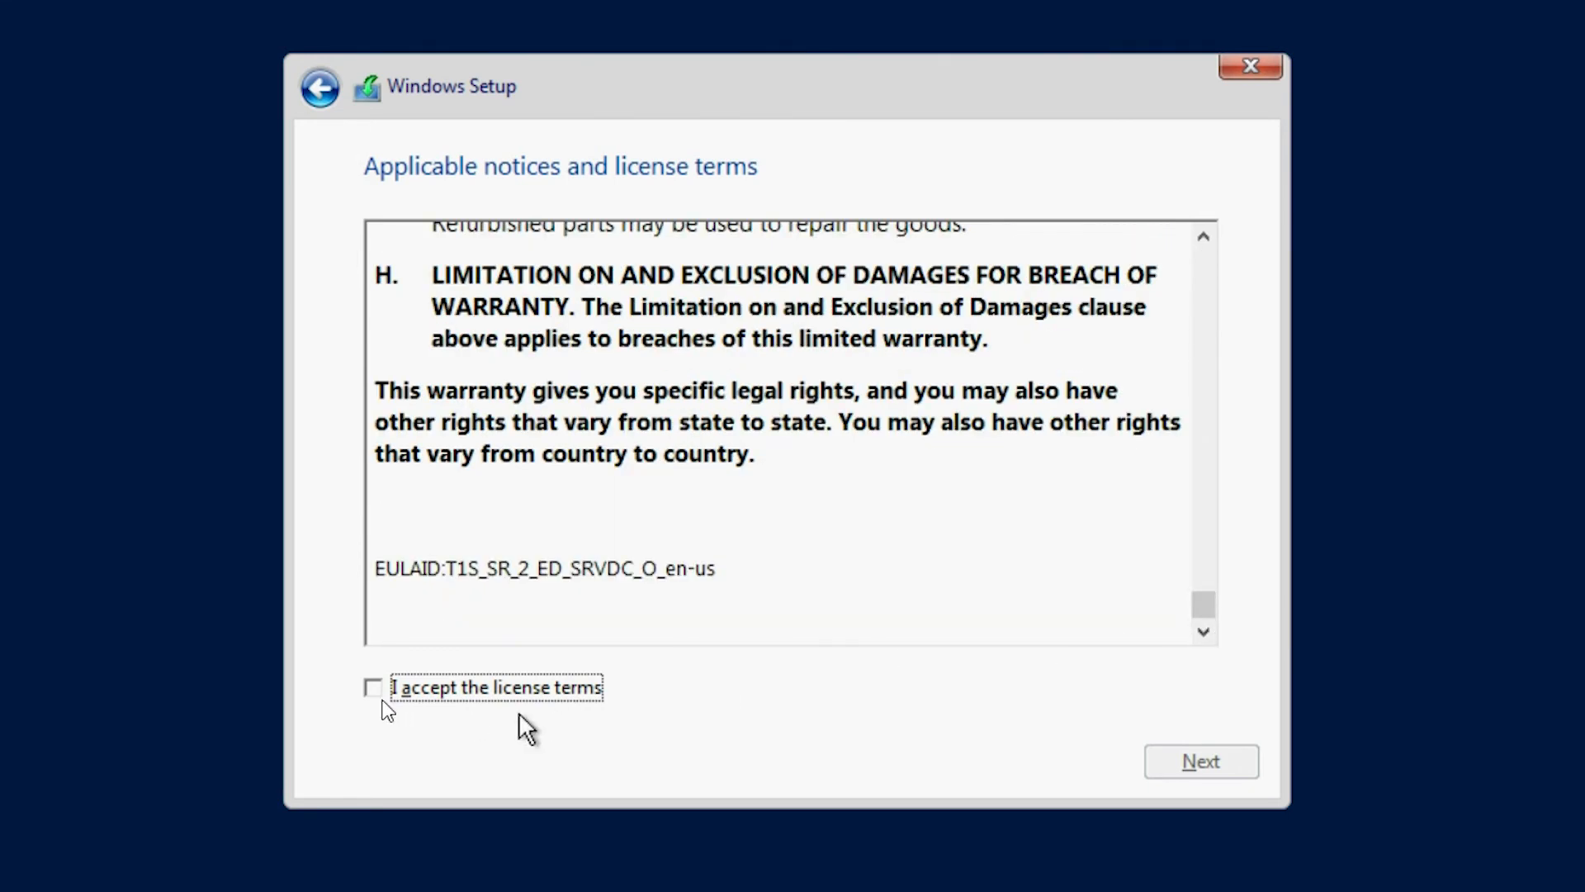
click(373, 689)
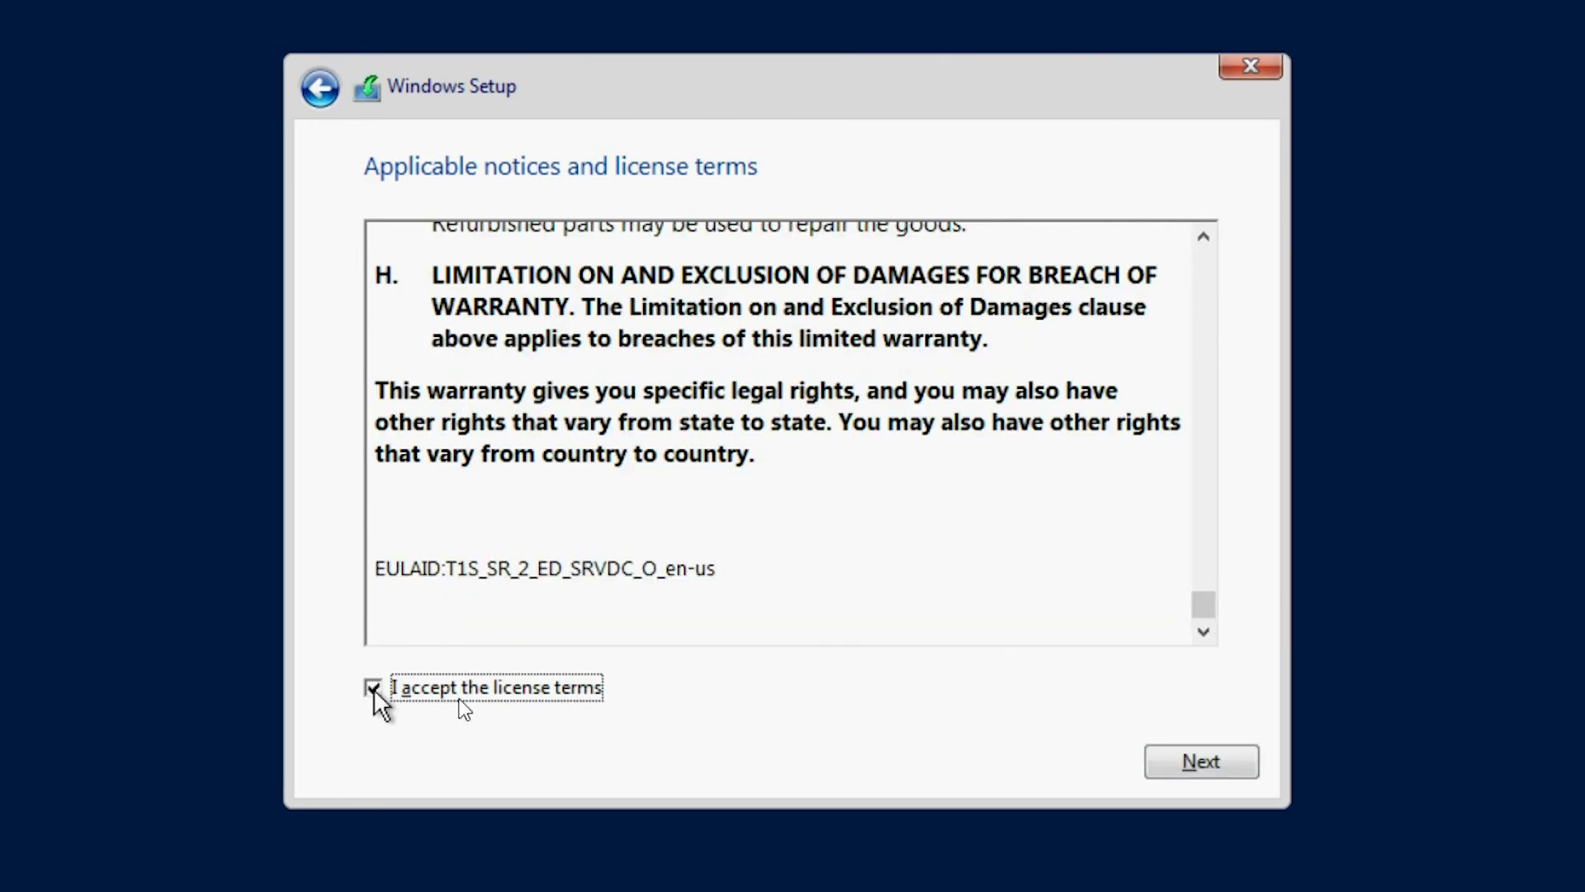
- Continue past the license terms and choose the Custom: Install Windows only (advanced) installation type
click(1192, 757)
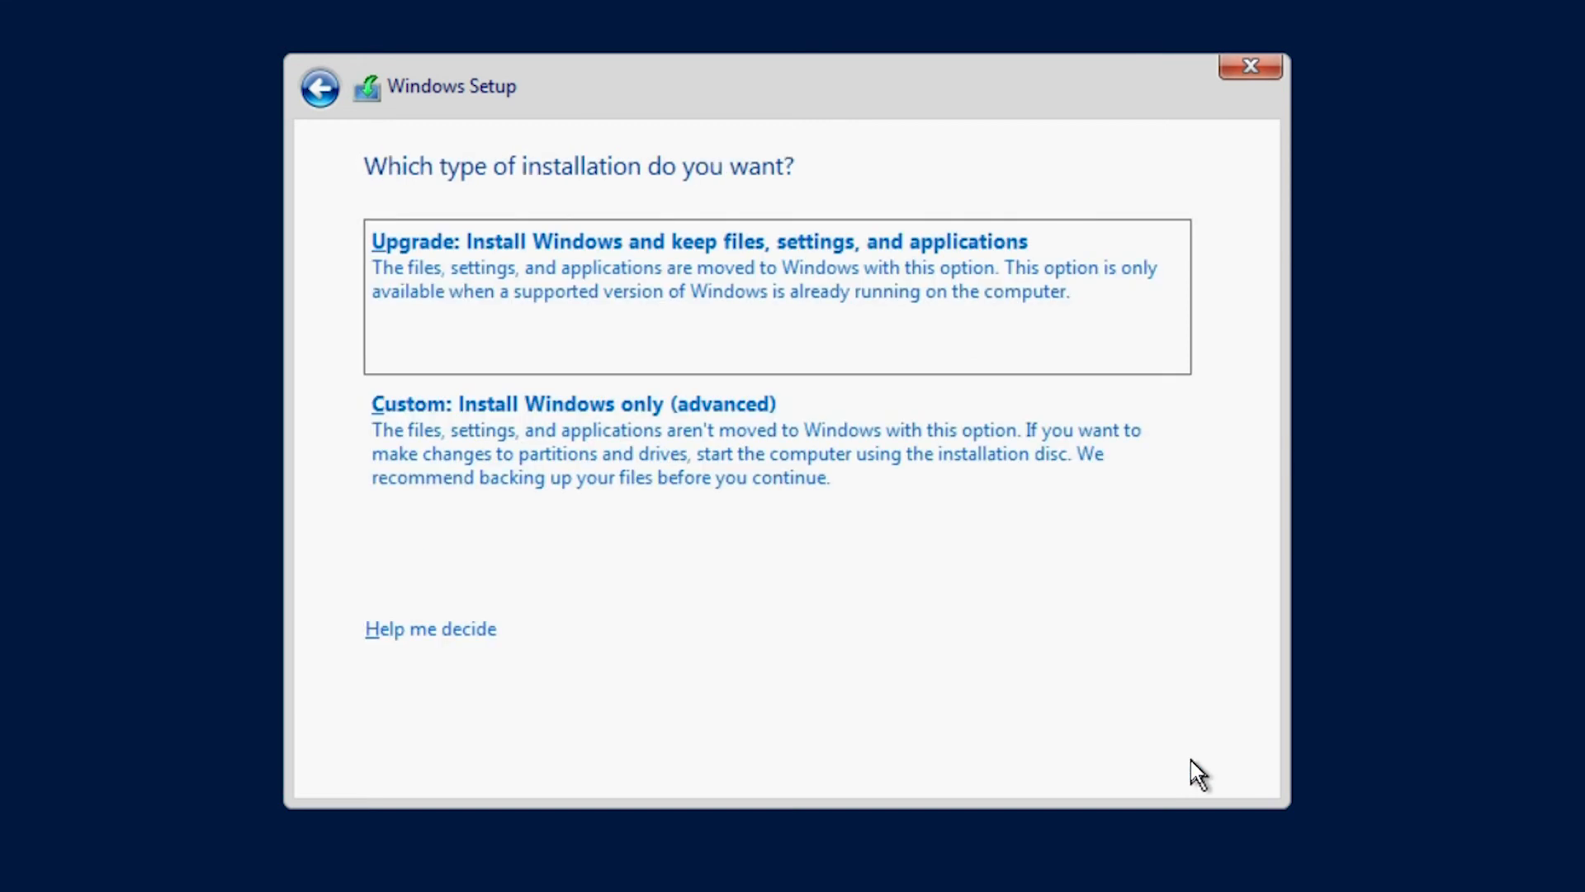
click(685, 472)
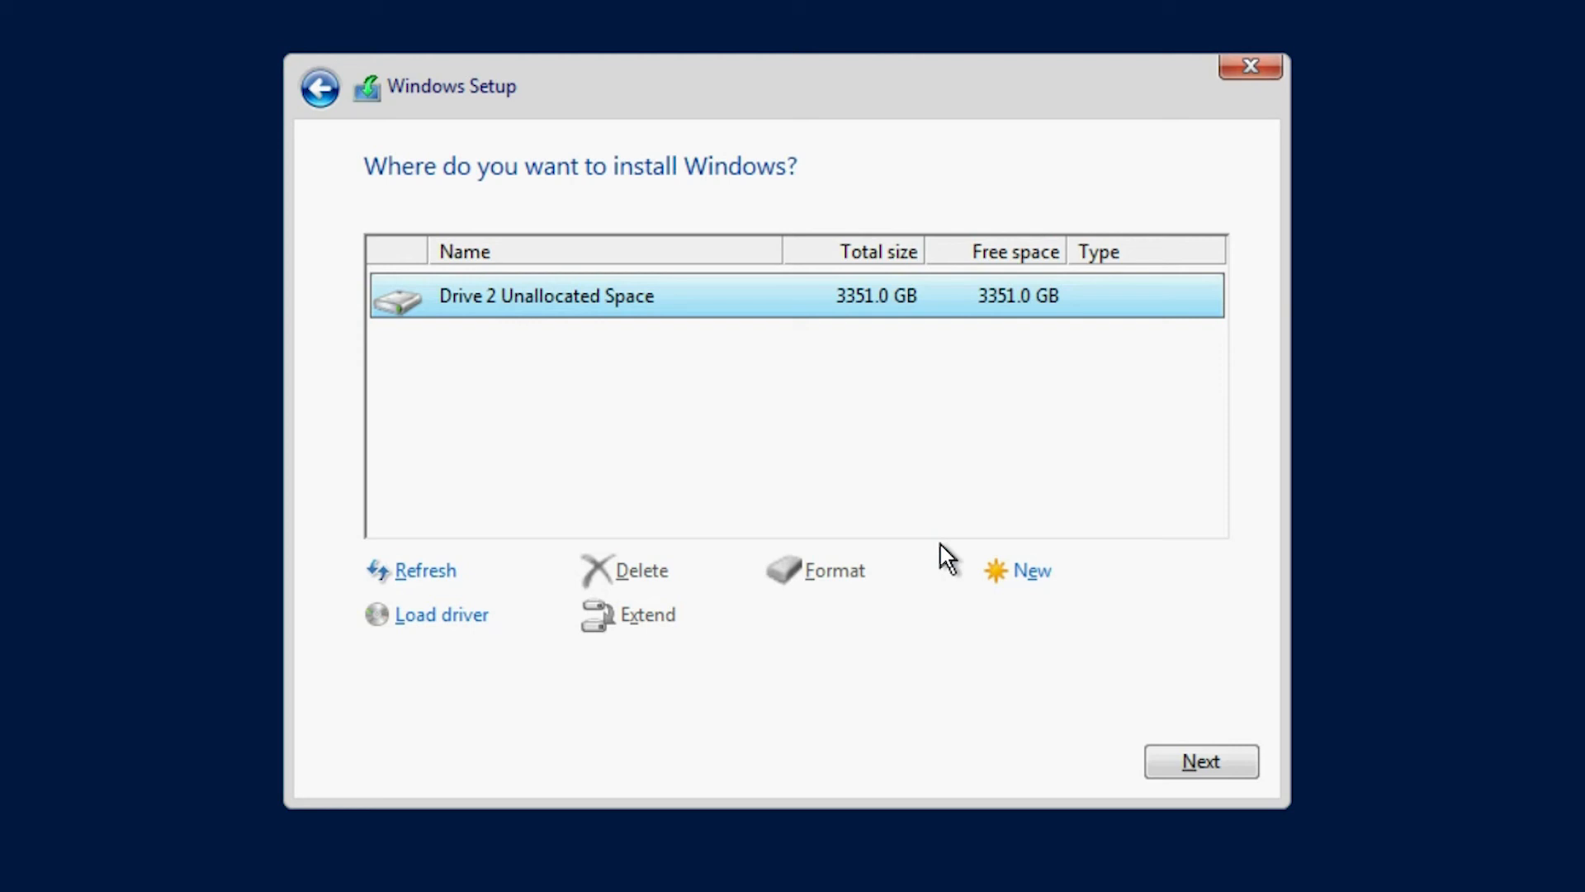
- Create a new partition using all of Drive 2's unallocated space and install Windows onto Drive 2 Partition 4
click(1030, 575)
click(1065, 609)
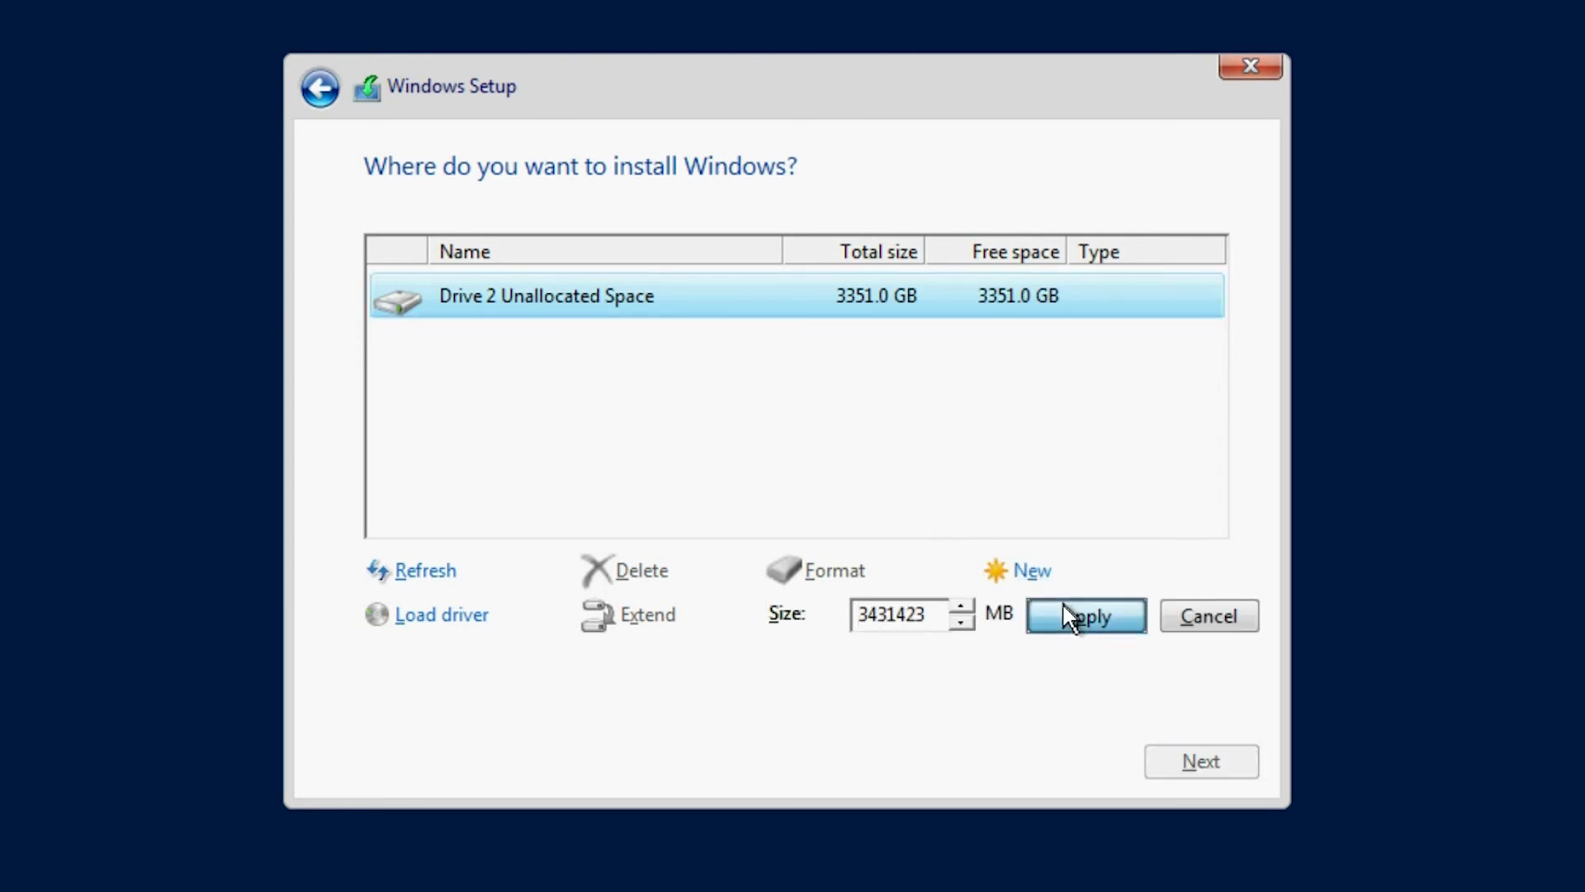
click(1022, 611)
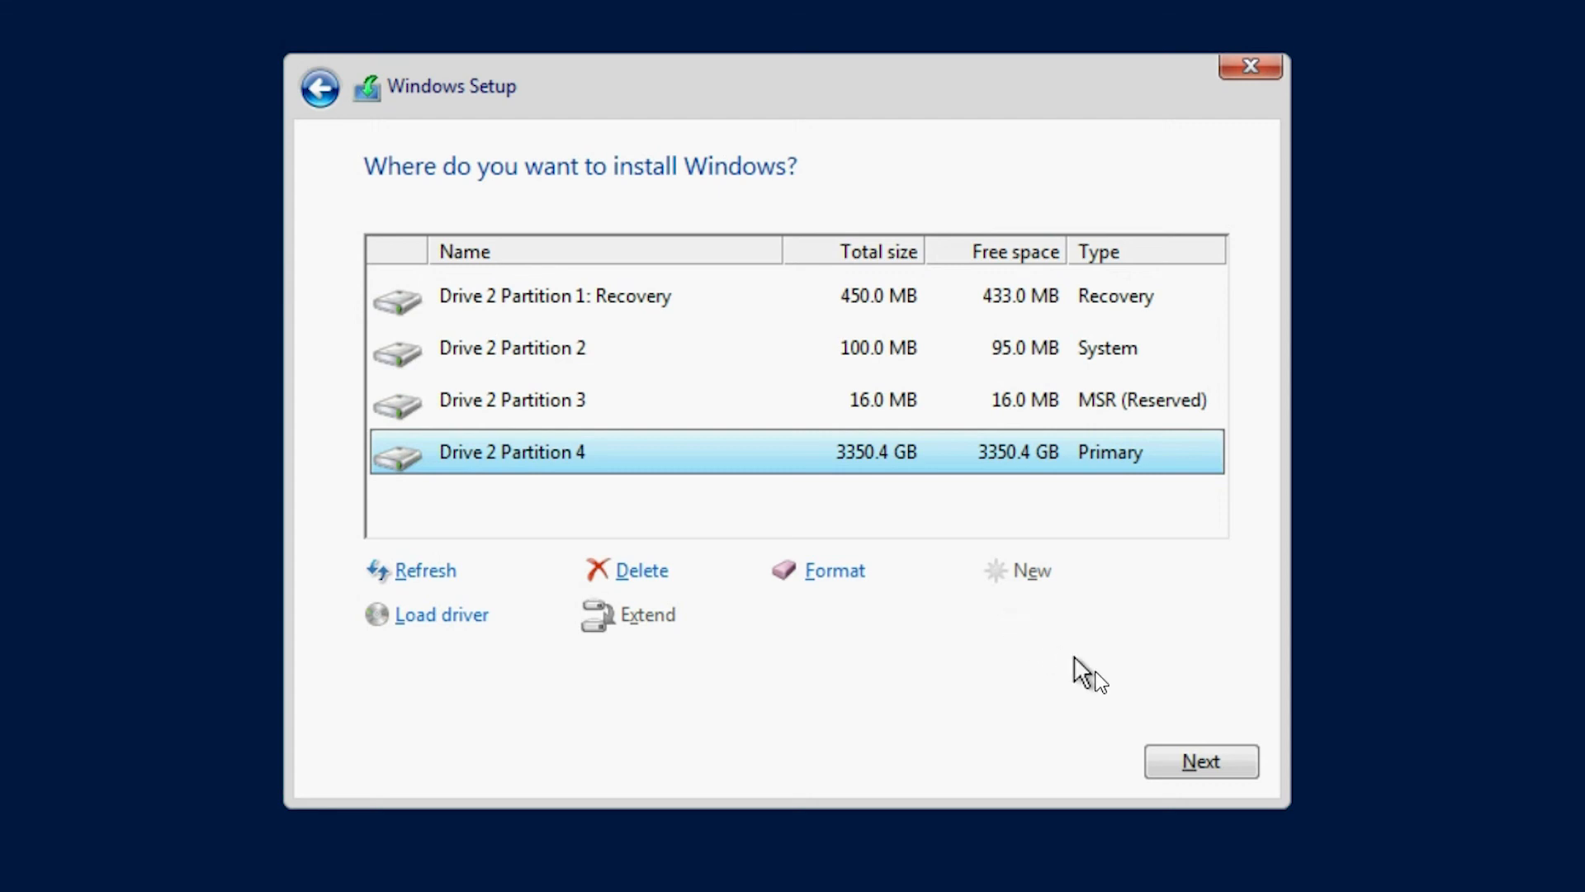
click(1198, 759)
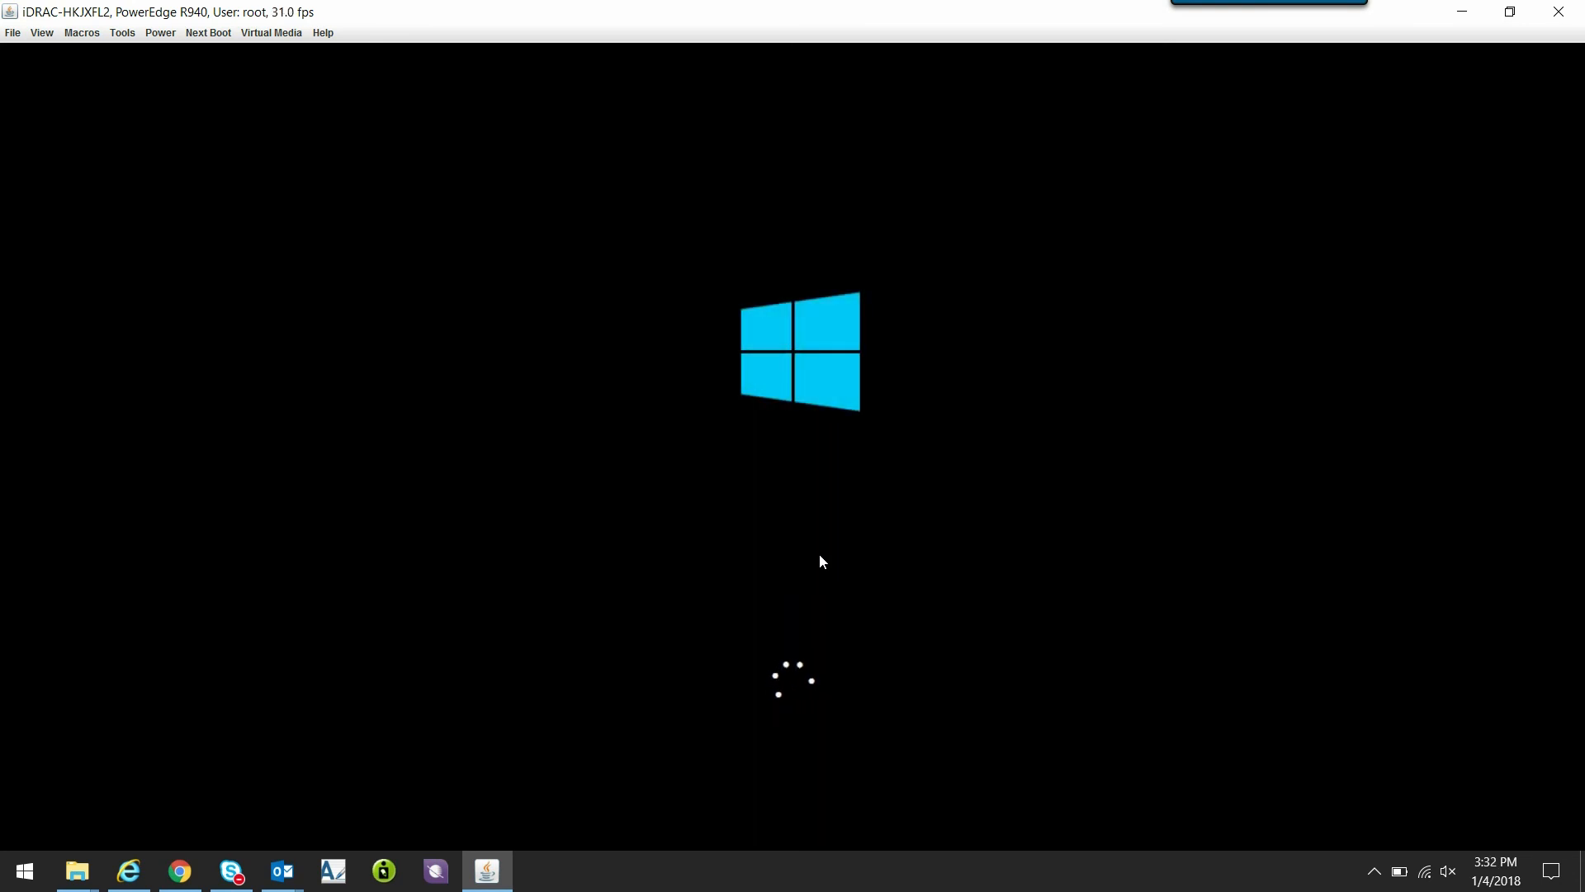
- Enter and re-enter a password for the built-in Administrator account, then finish the settings
text(P@ssw)
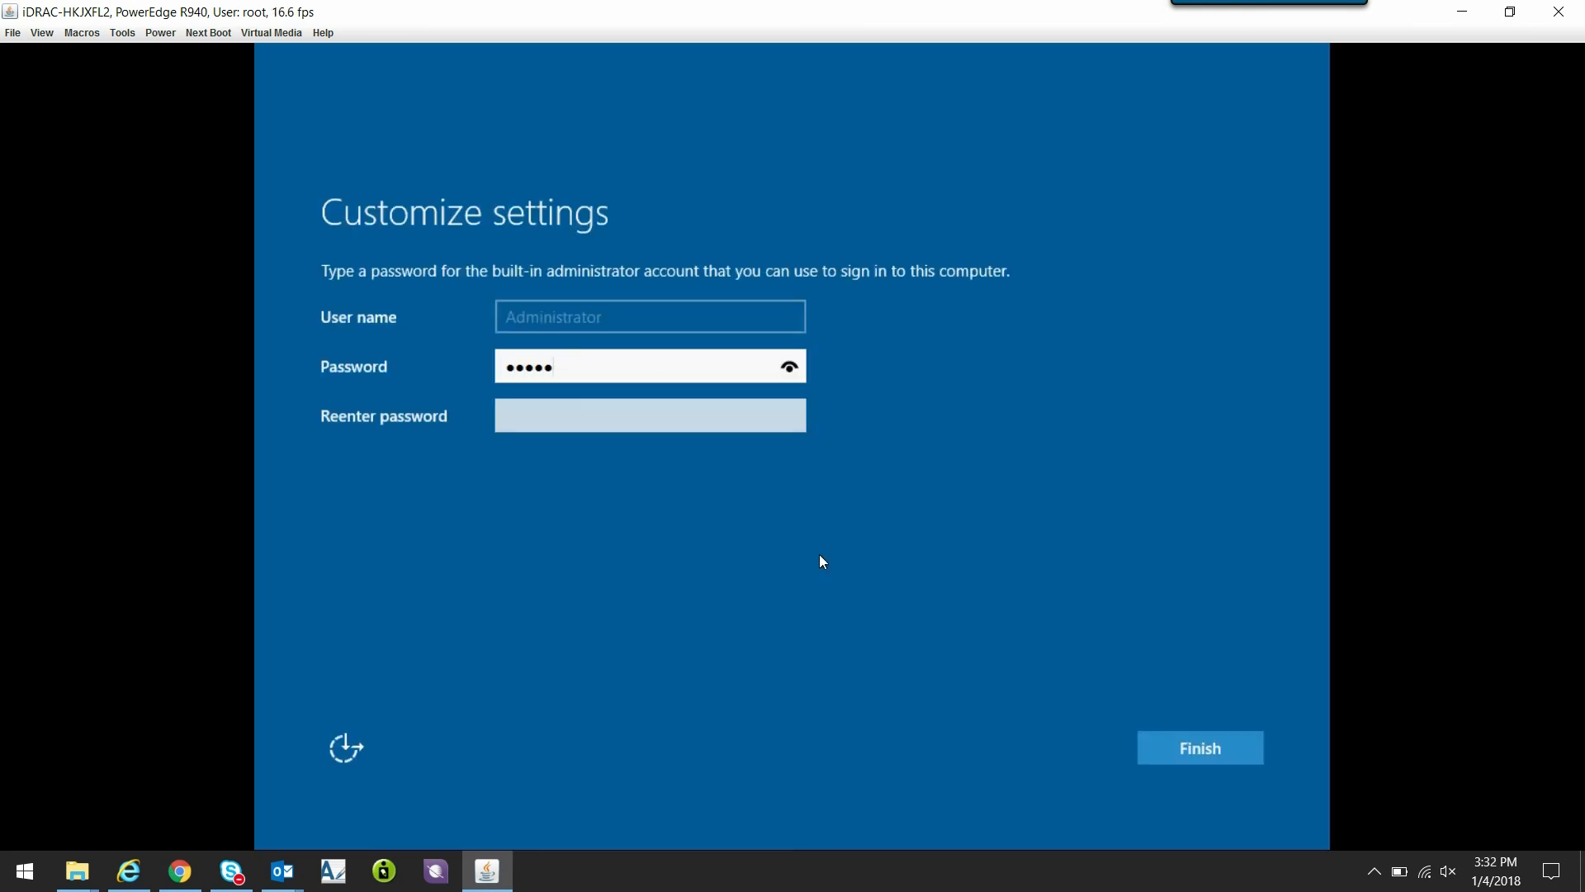
click(650, 410)
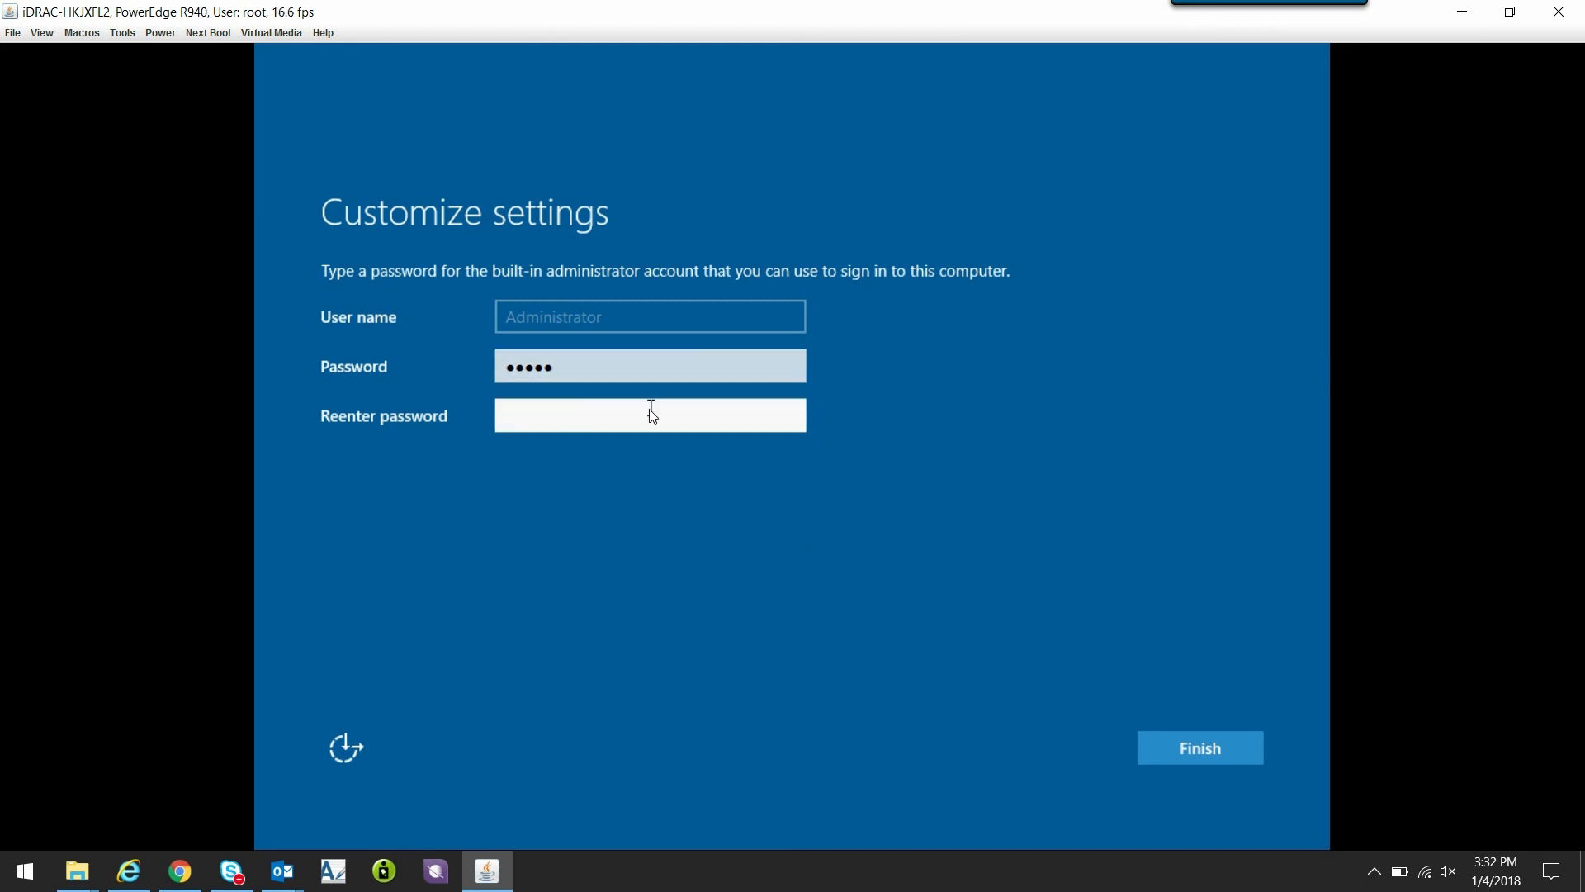
text(P@ssw)
click(1191, 748)
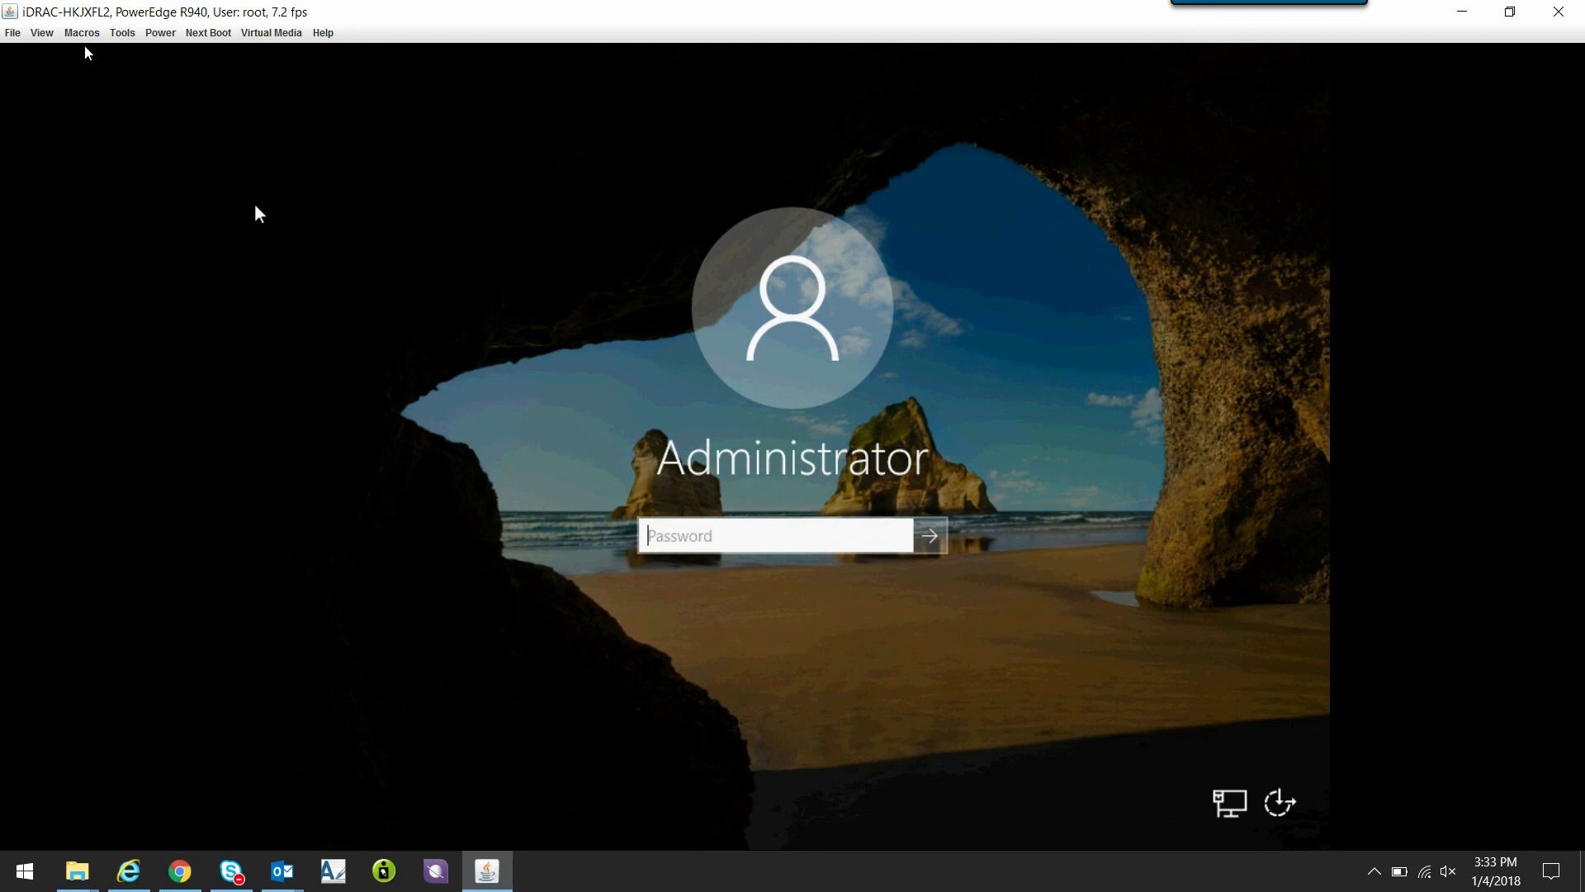
- Sign in as Administrator with the account password
text(P@ssw0rd)
key(Return)
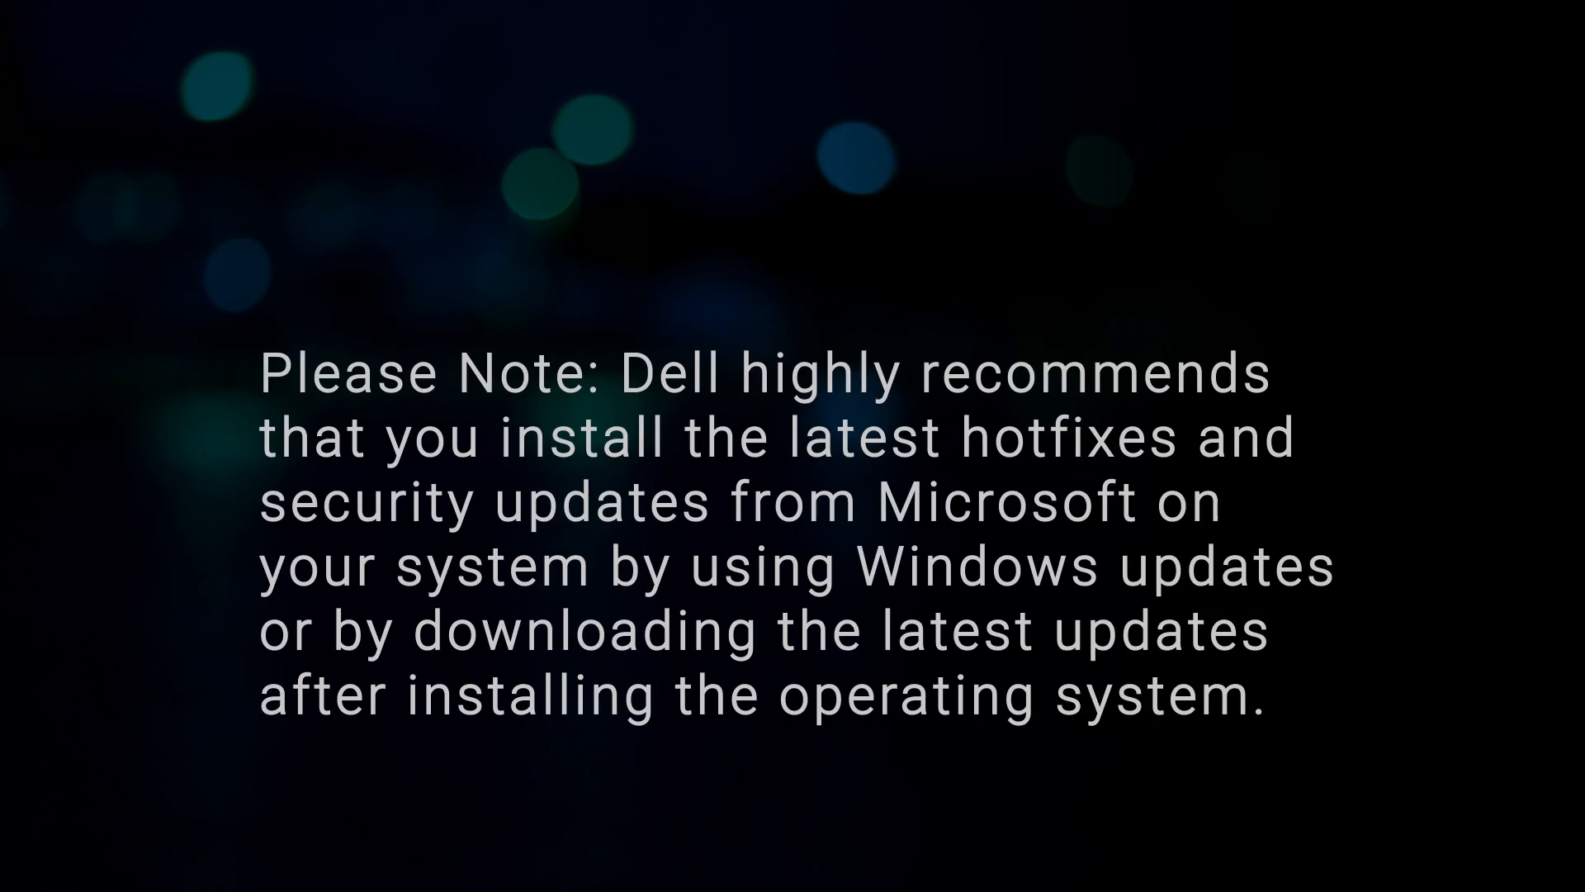